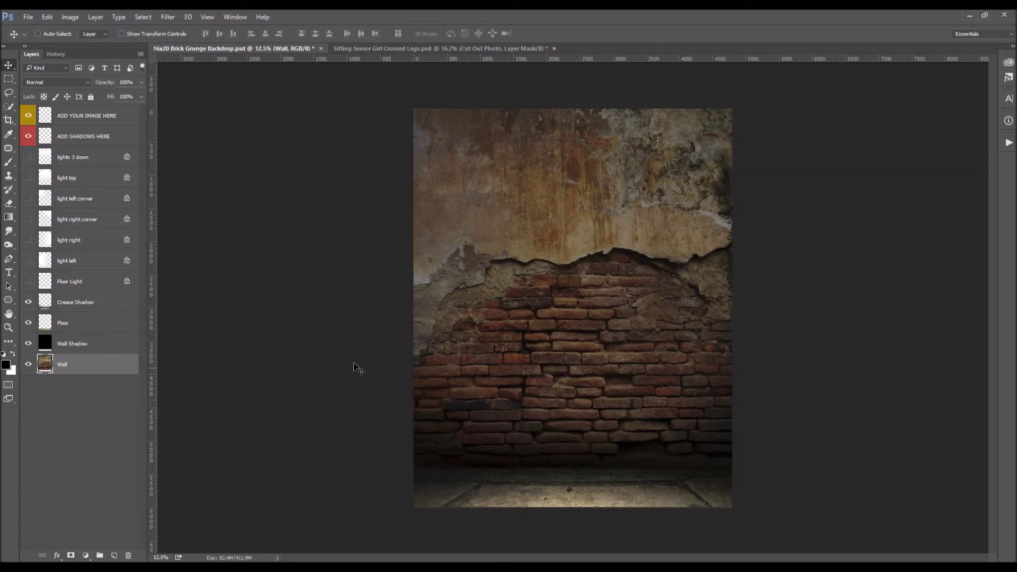
Drag the cut-out girl onto the brick backdrop, move Cut Out Photo to the top, and seat her on the floor.
click(360, 46)
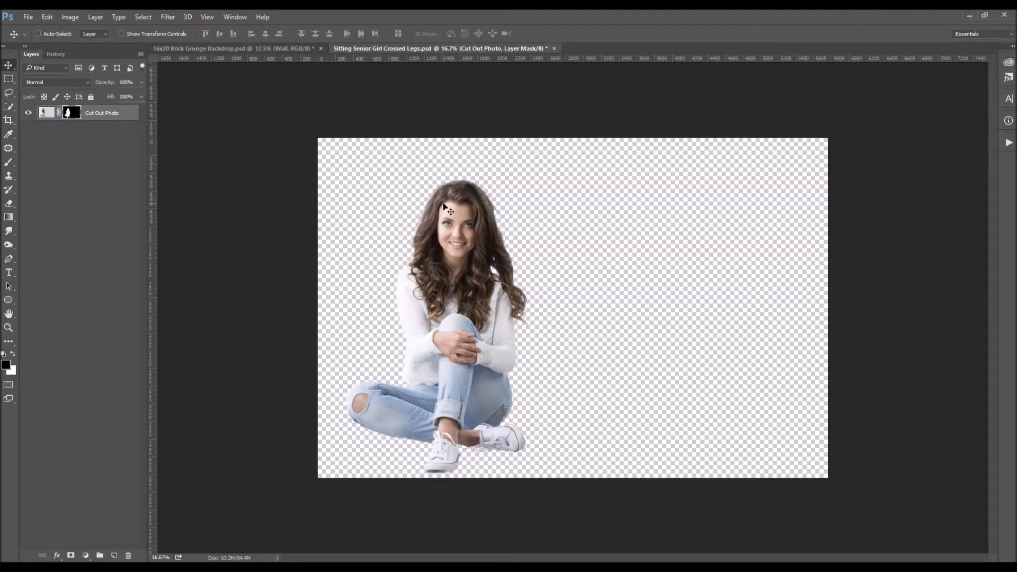
drag(448, 209, 518, 197)
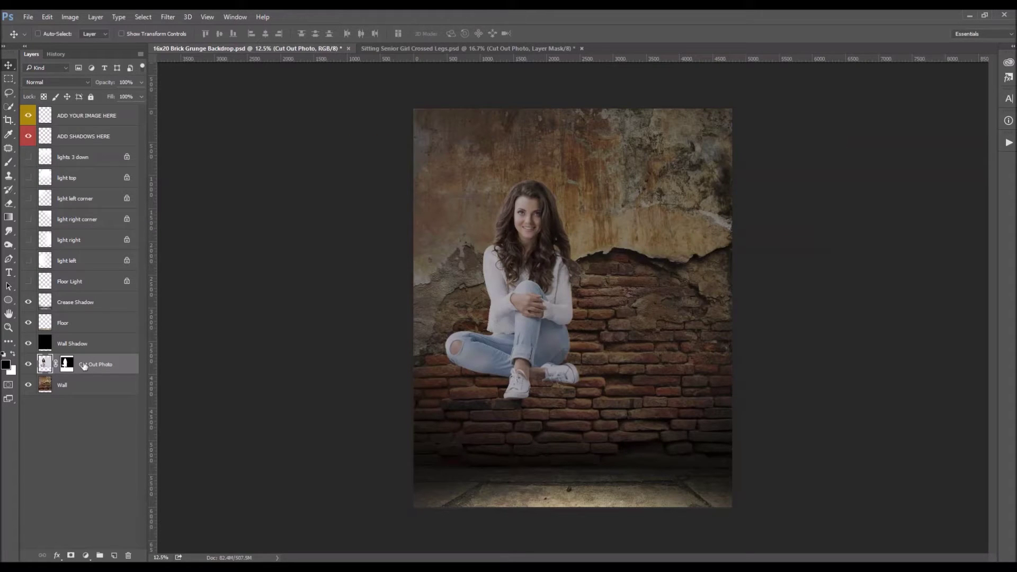
drag(105, 366, 80, 110)
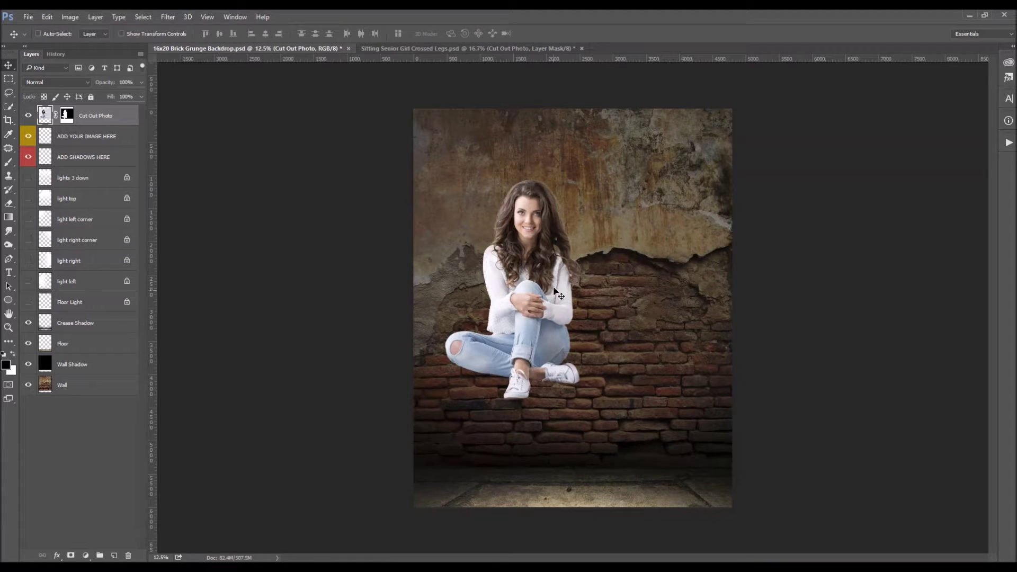
drag(531, 271, 577, 381)
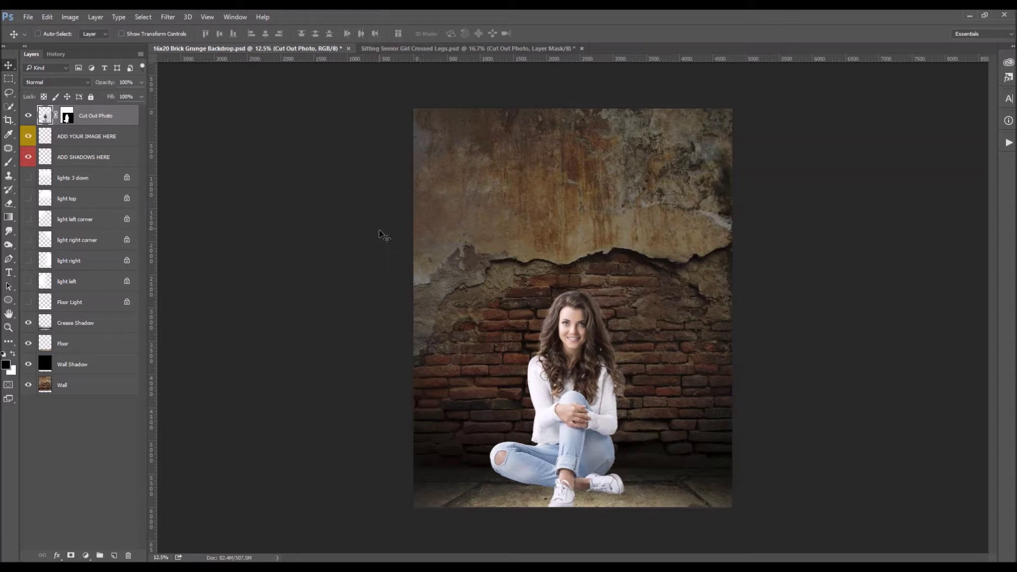
Add a new empty Layer 1 above the girl's layer.
ctrl+space+click(563, 343)
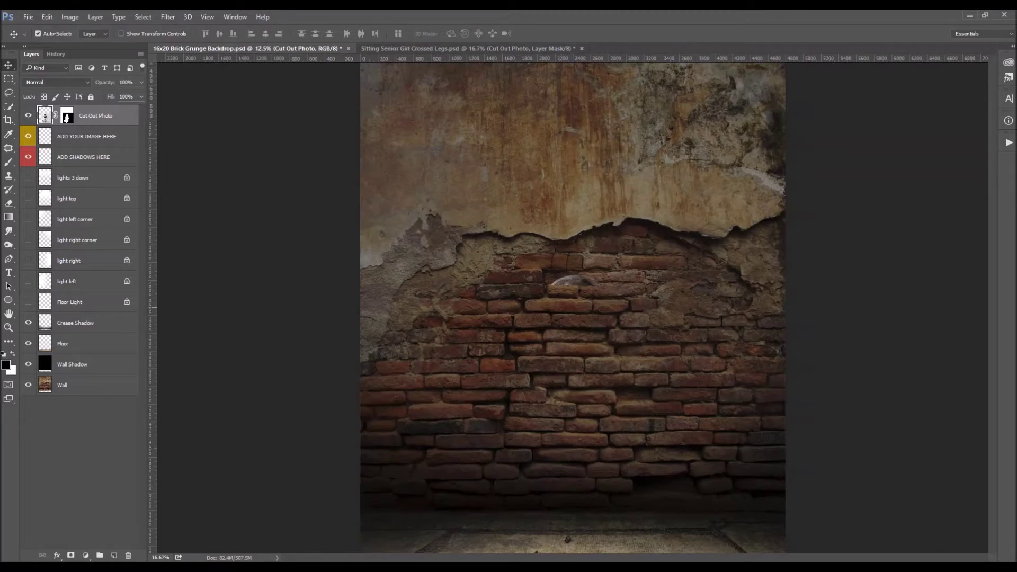
key(ctrl+plus)
key(ctrl+minus)
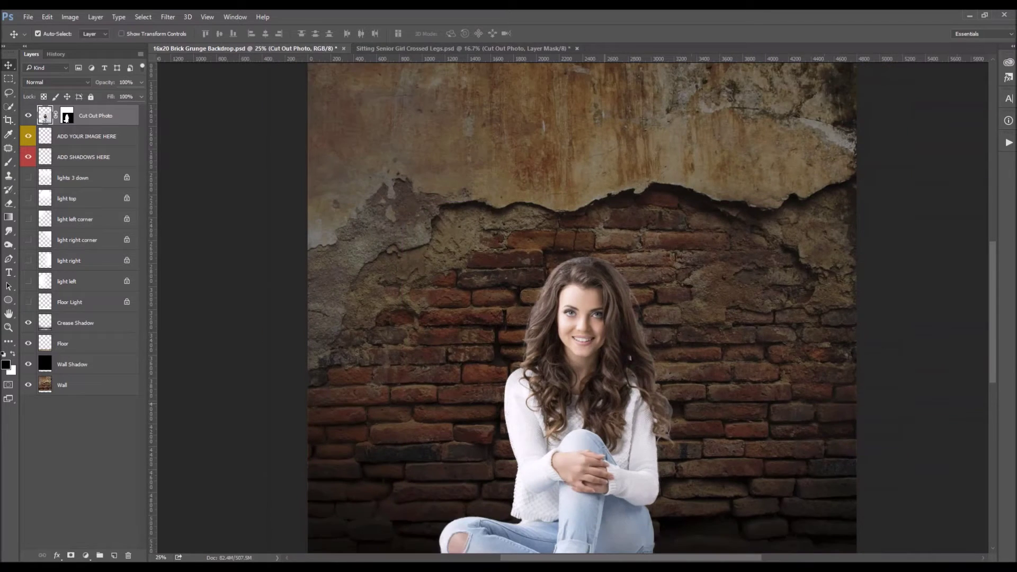
scroll(566, 344, down, 1)
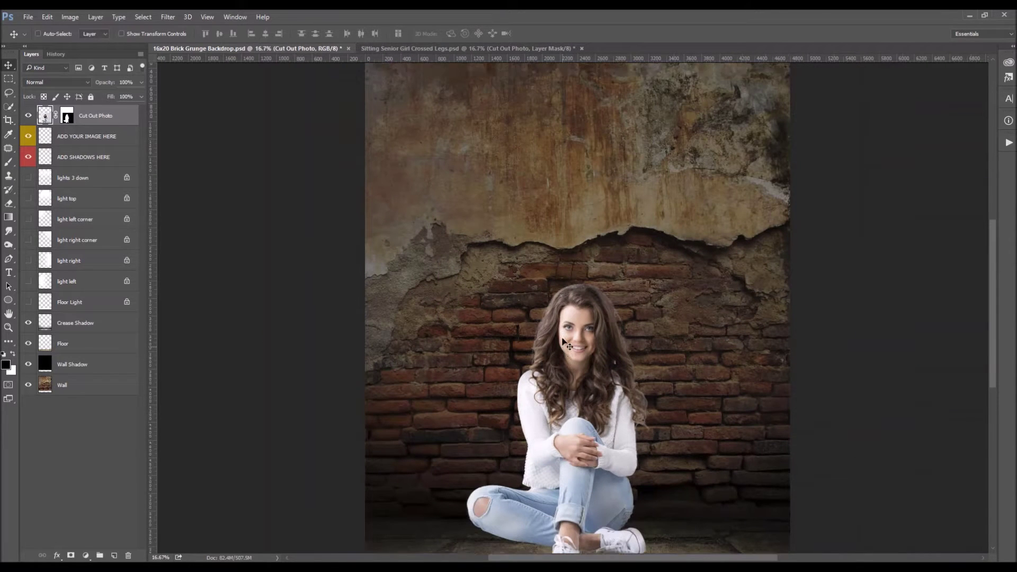
scroll(567, 345, down, 1)
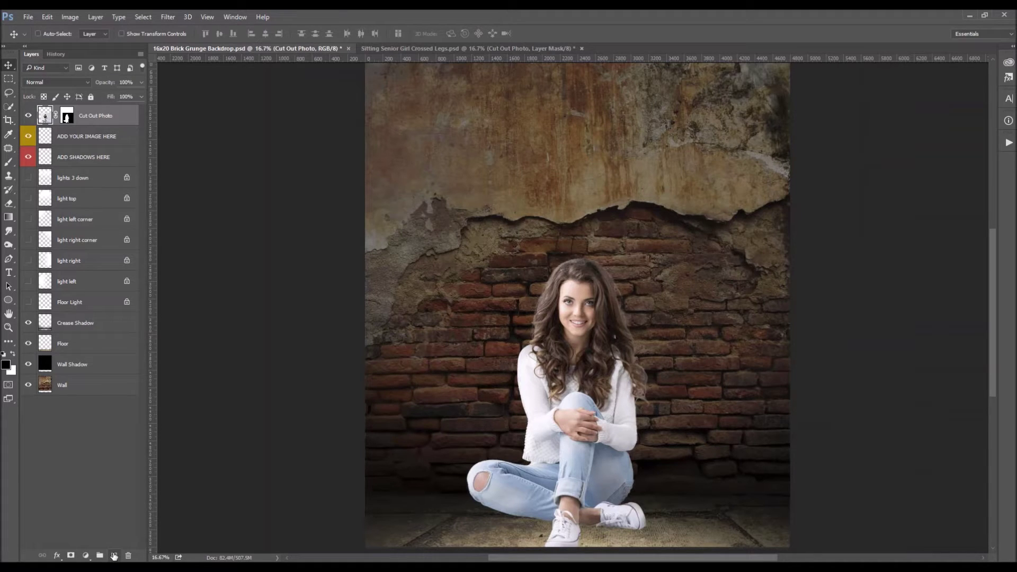
click(114, 555)
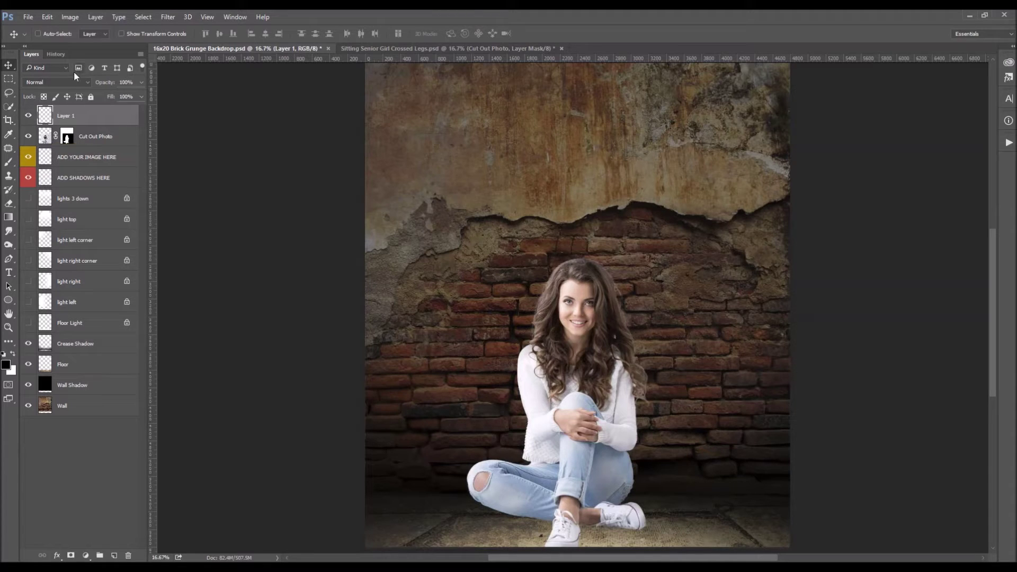
Stamp all visible layers into Layer 1 using Ctrl+Alt with Merge Visible.
key(ctrl)
click(137, 54)
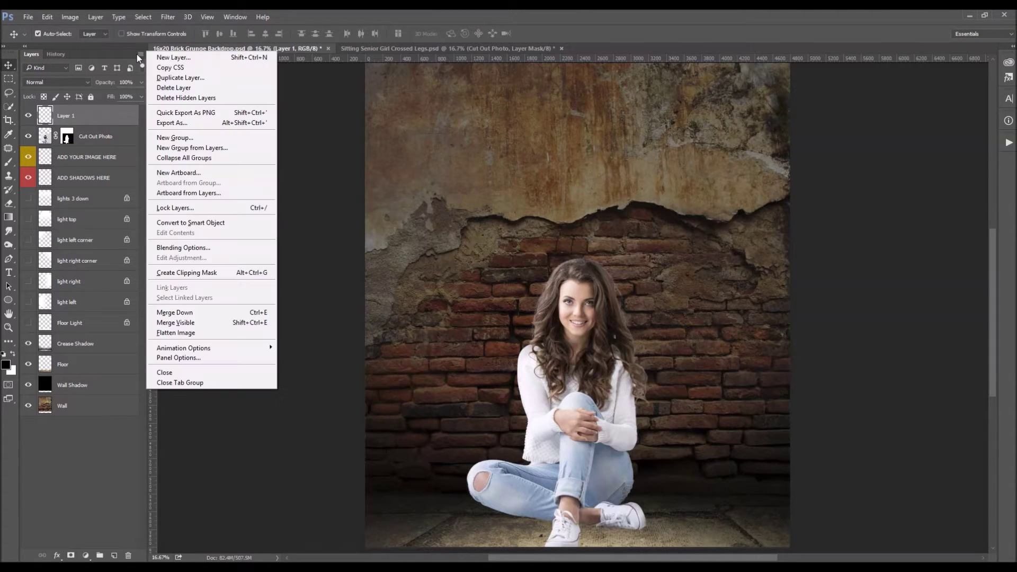
click(137, 54)
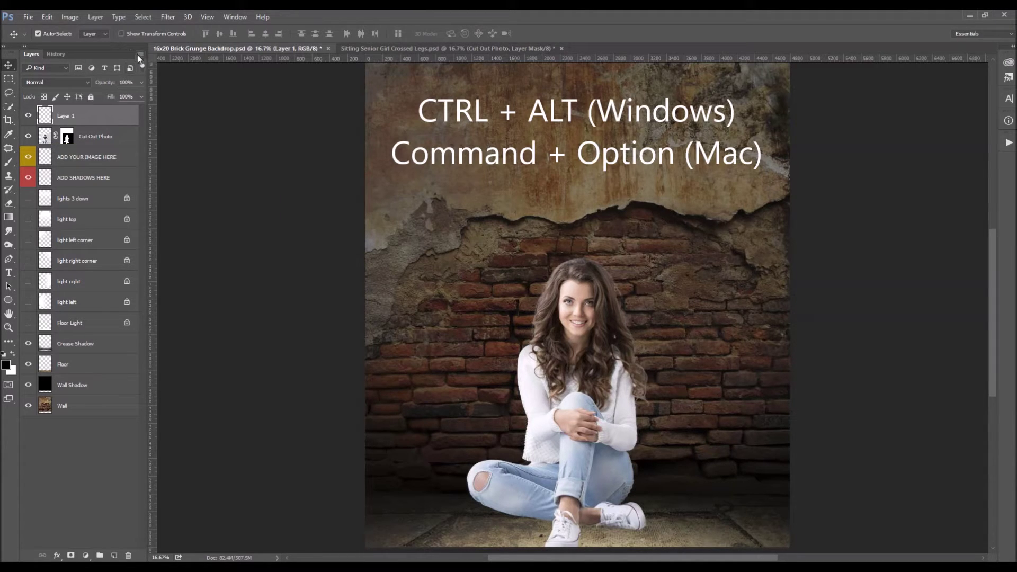
click(141, 54)
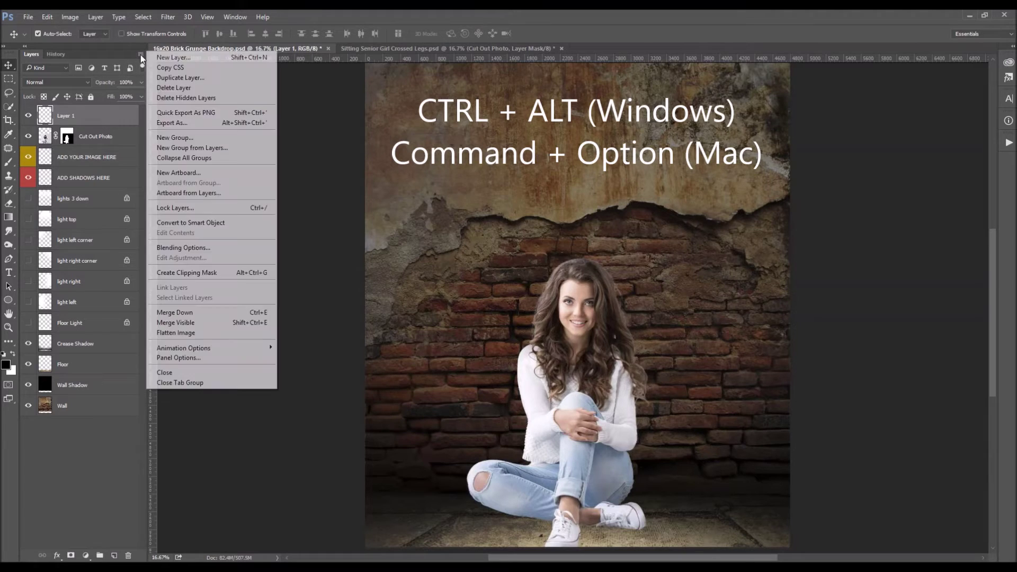
ctrl+alt+click(203, 320)
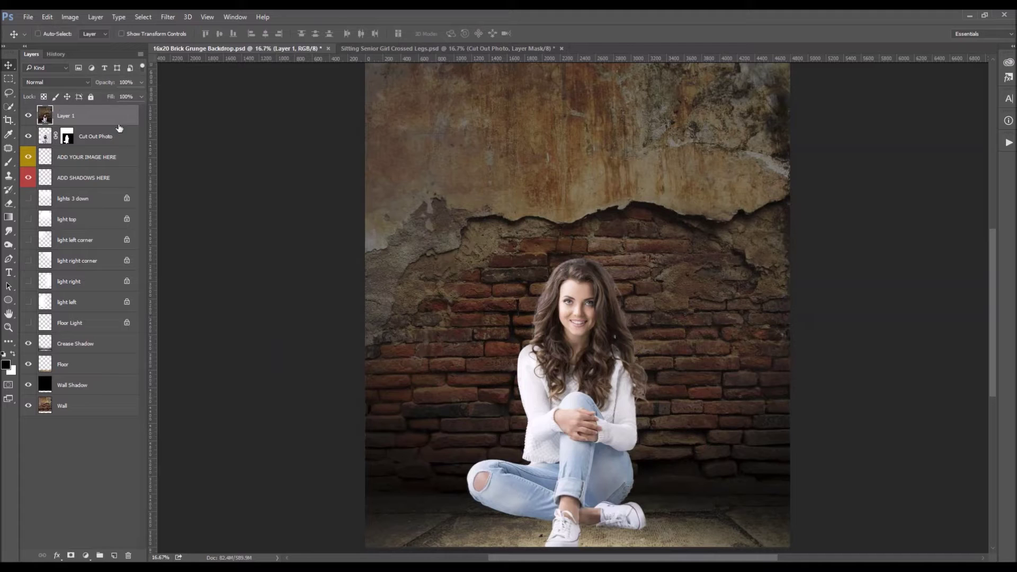
click(138, 17)
Apply Filter > Blur > Average to Layer 1, turning it flat brown.
click(182, 19)
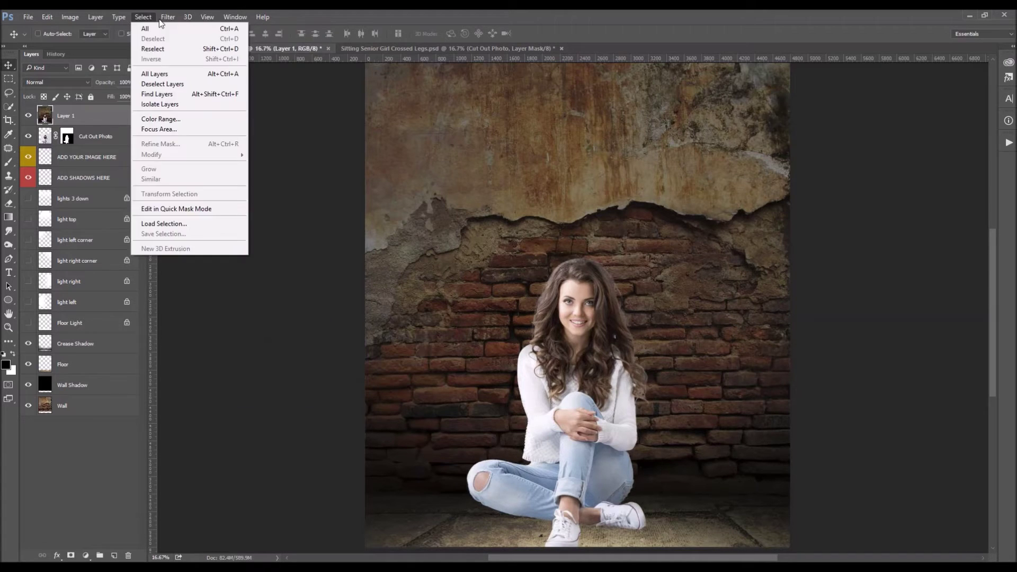
mouse_move(168, 17)
mouse_move(182, 146)
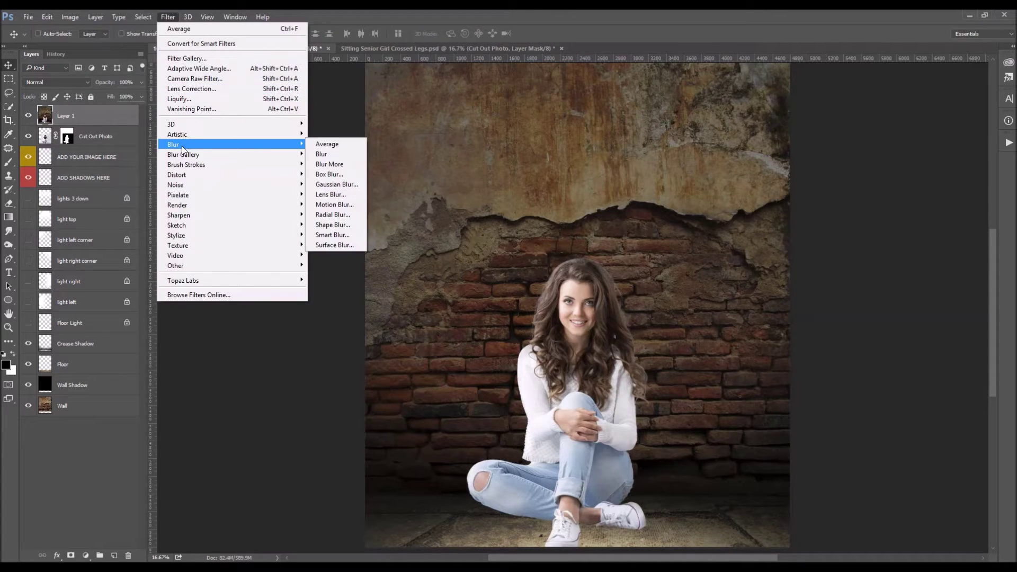
click(335, 143)
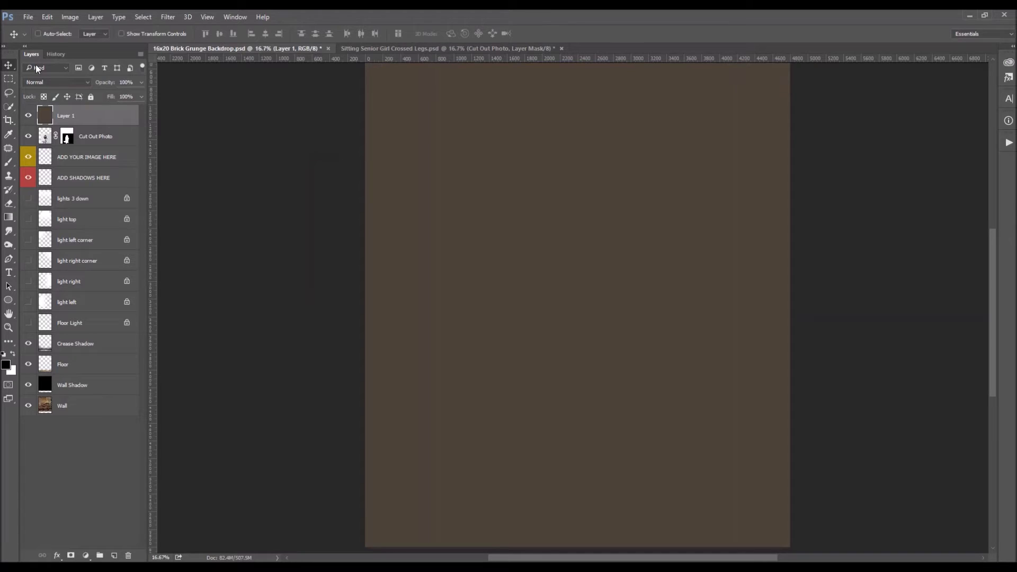
click(53, 83)
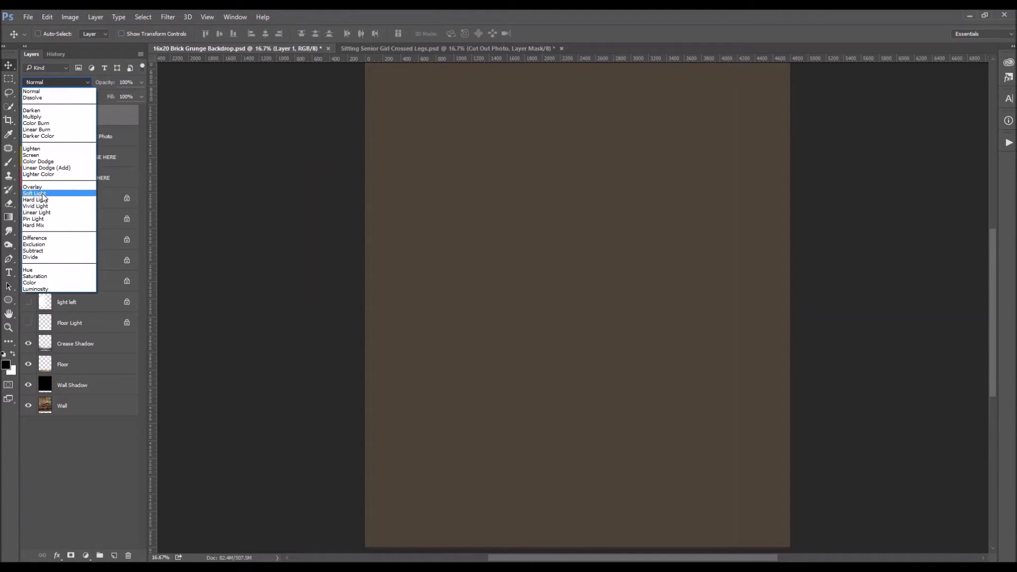
Set Layer 1 to Soft Light blending and compare it hidden and shown.
click(43, 193)
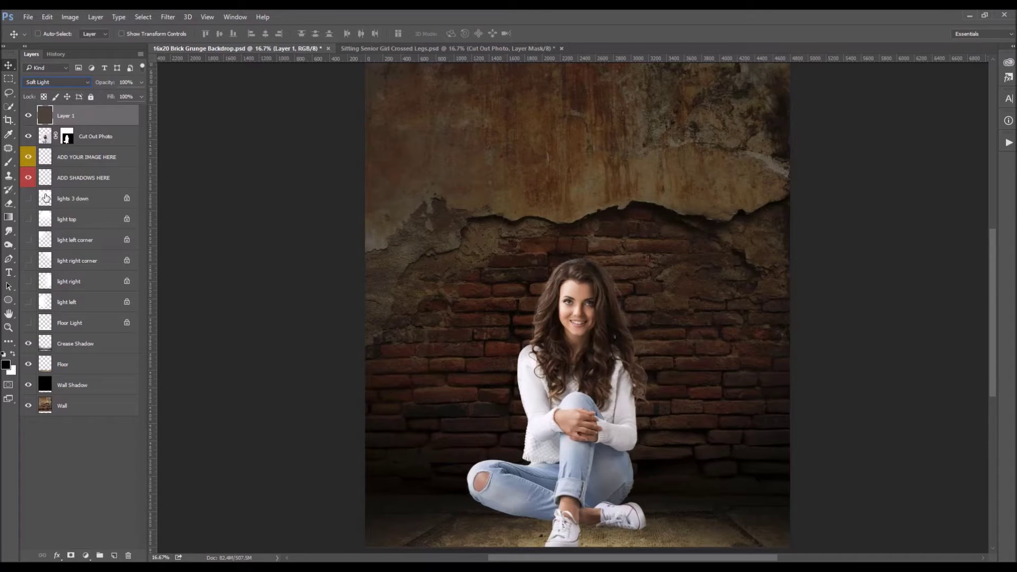
click(27, 116)
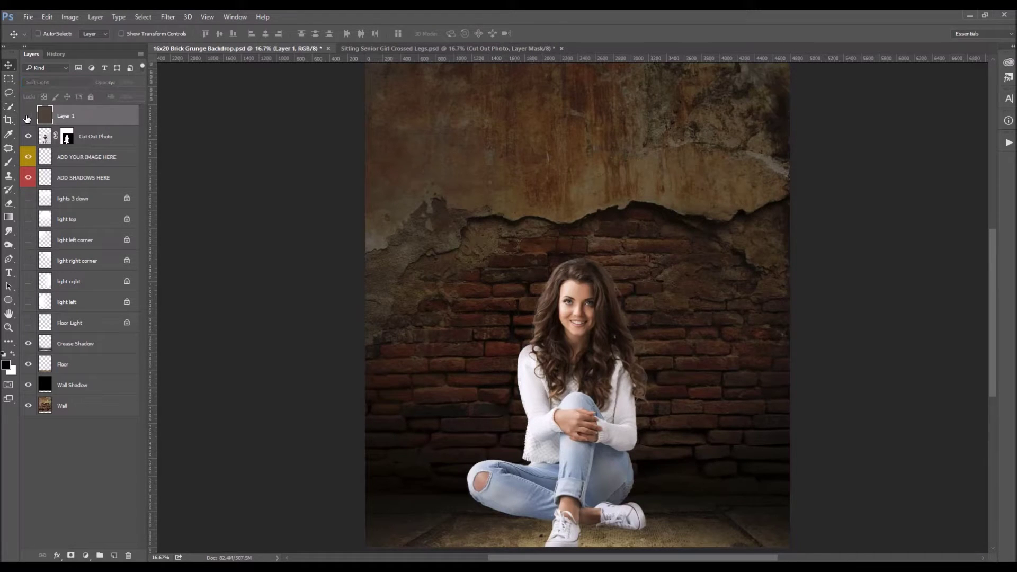
click(27, 116)
click(27, 116)
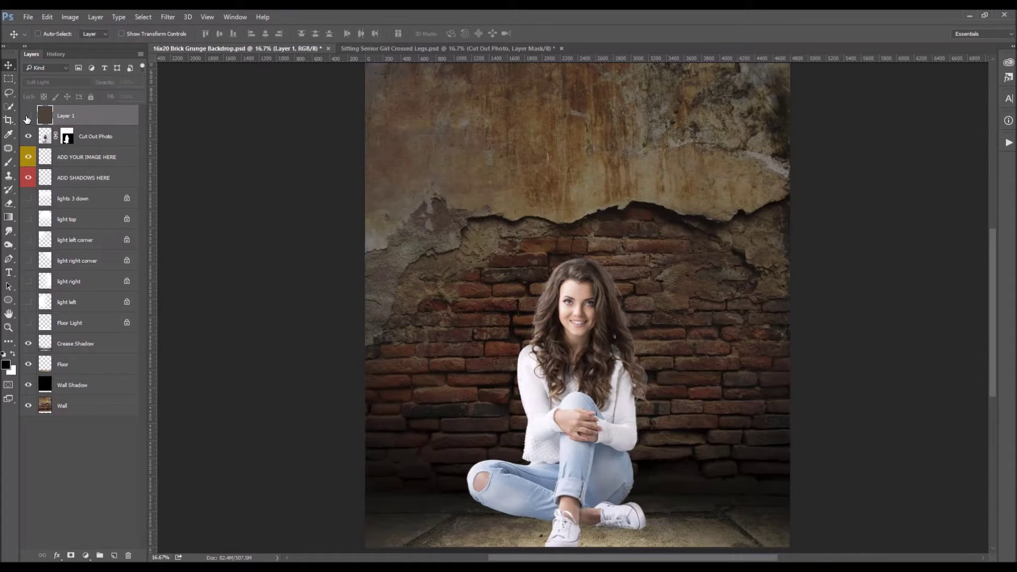
click(28, 116)
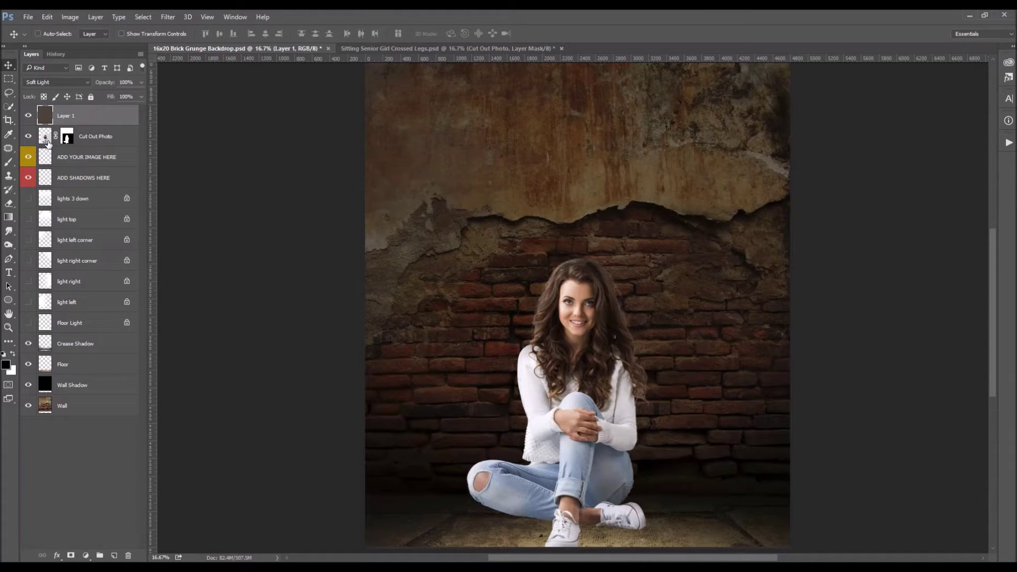
Clip Layer 1 to the Cut Out Photo layer and lower its fill to 71%.
right_click(88, 117)
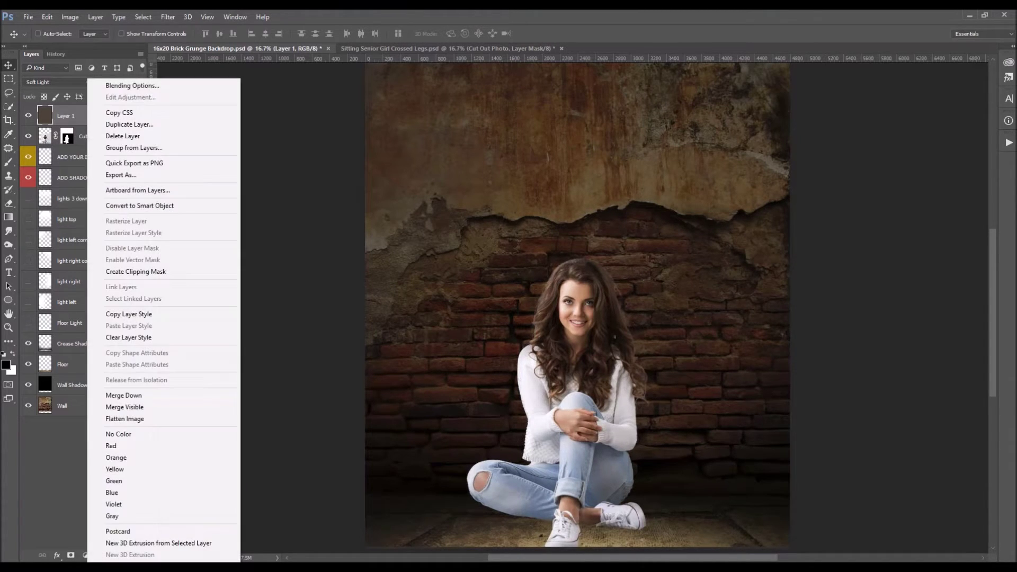
click(135, 271)
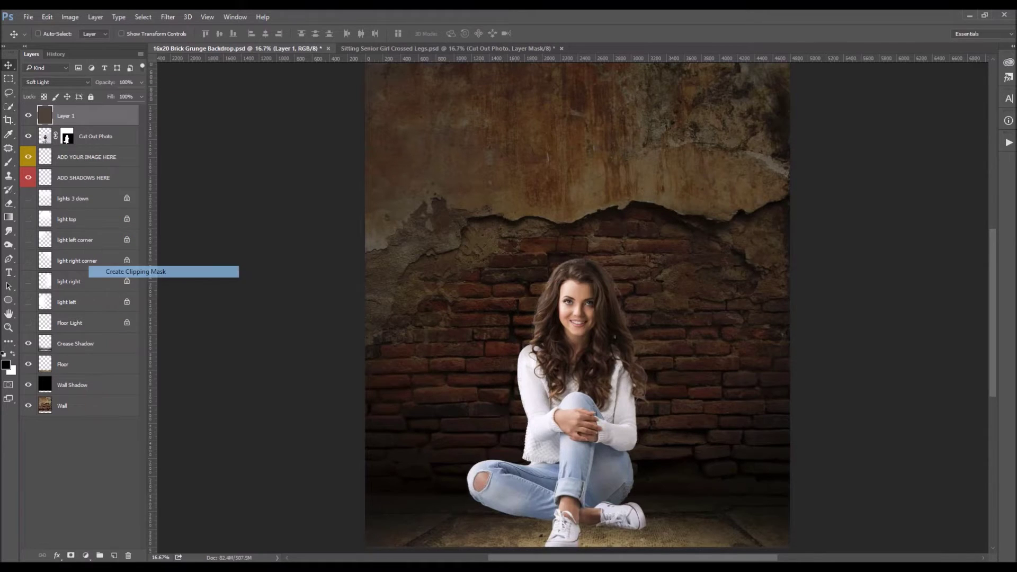
click(28, 116)
click(28, 115)
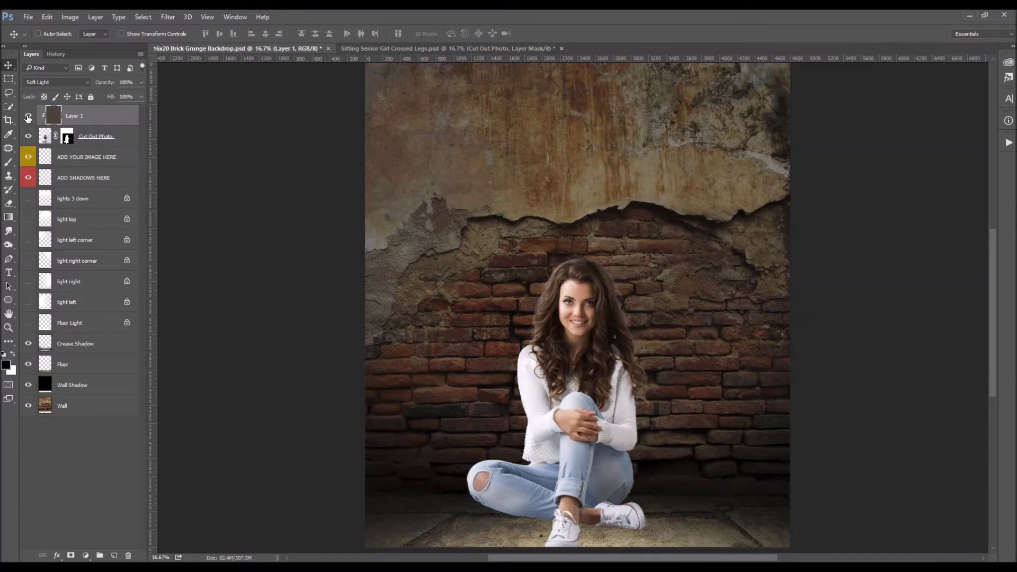
click(28, 116)
click(28, 116)
click(141, 97)
drag(122, 112, 120, 113)
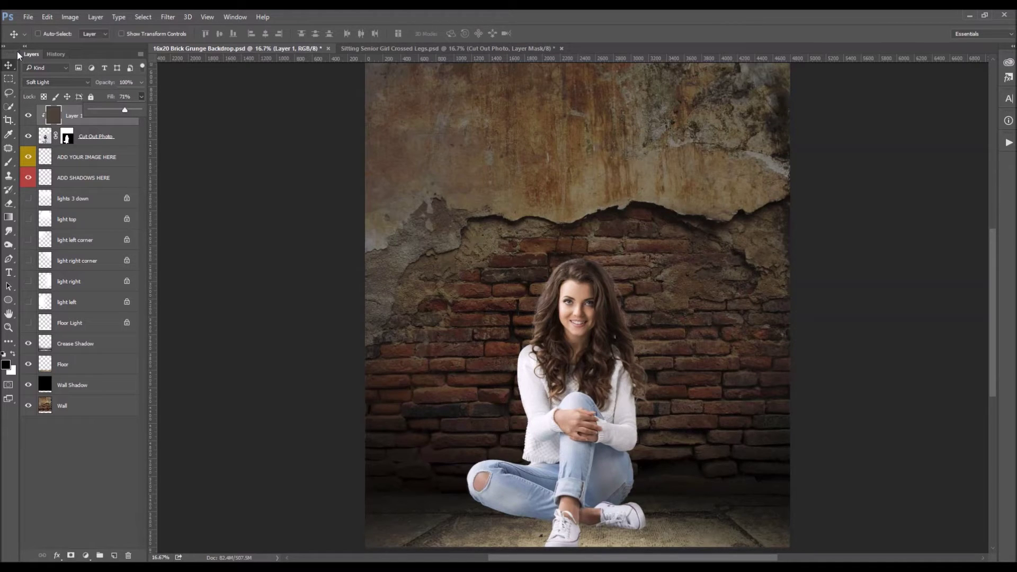
Add a new Layer 2 clipped to the girl.
click(125, 125)
click(113, 555)
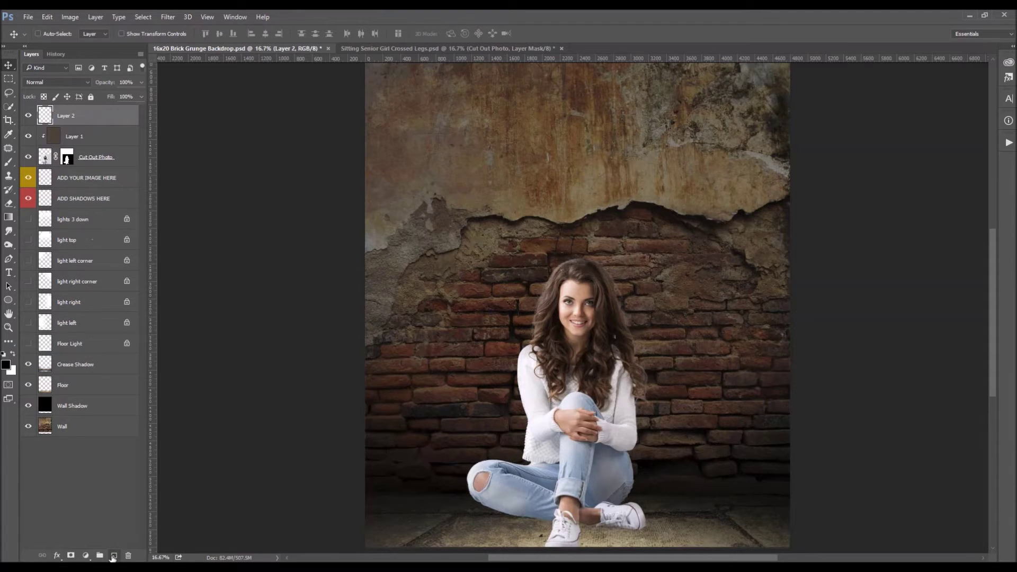
right_click(94, 120)
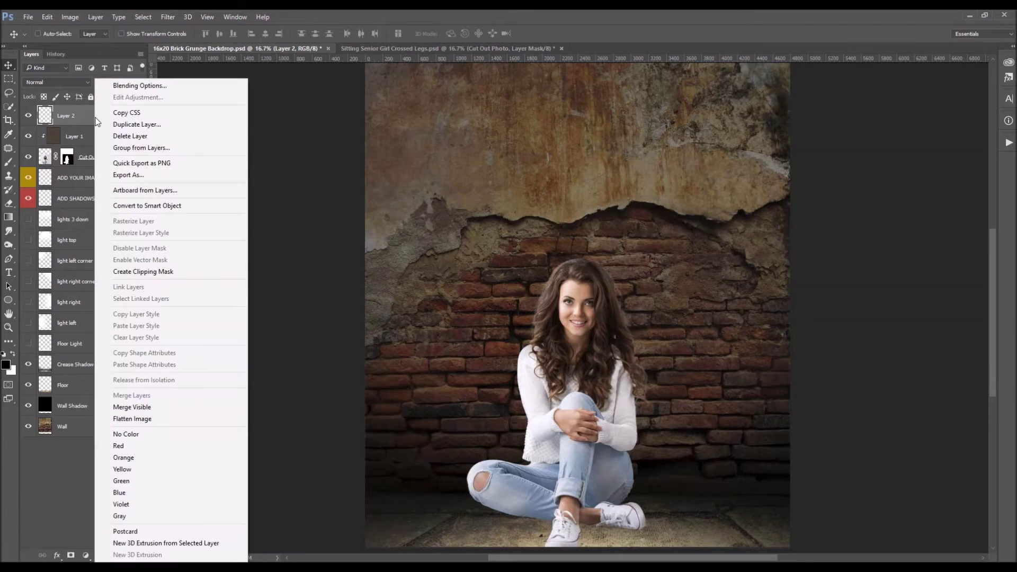
click(144, 274)
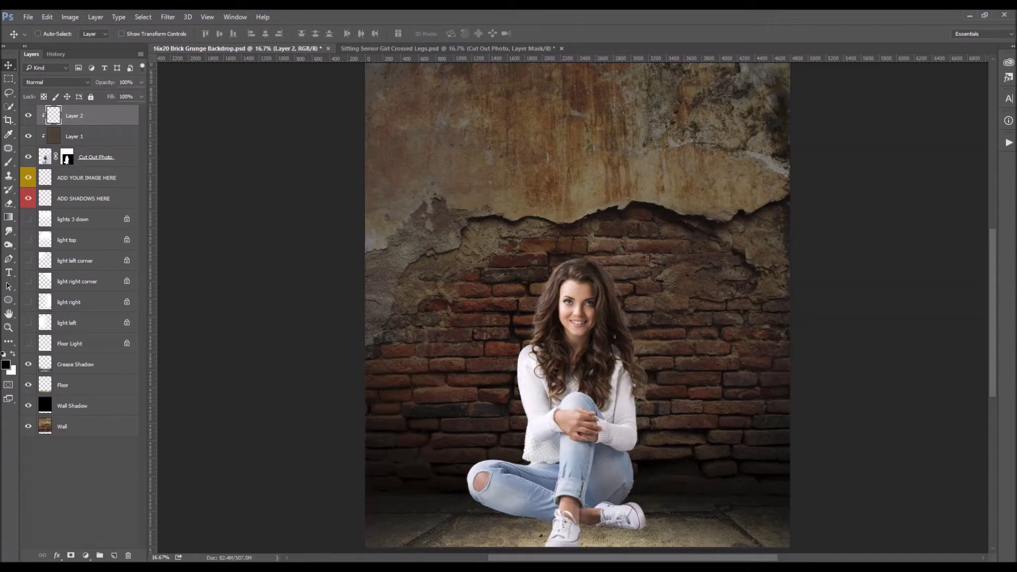
Fill Layer 2 with 50% Gray and set its blend mode to Overlay.
click(49, 17)
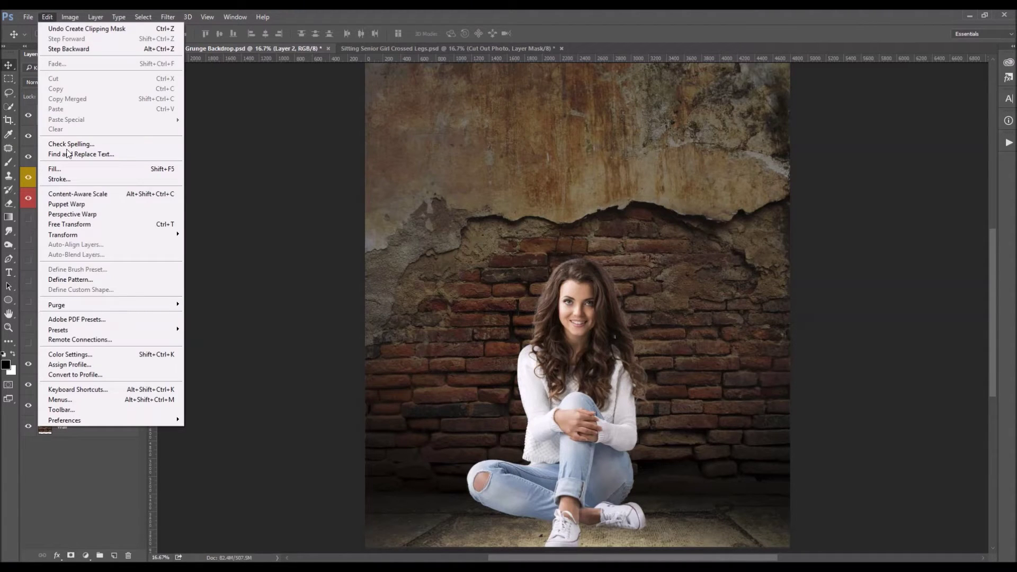
click(67, 169)
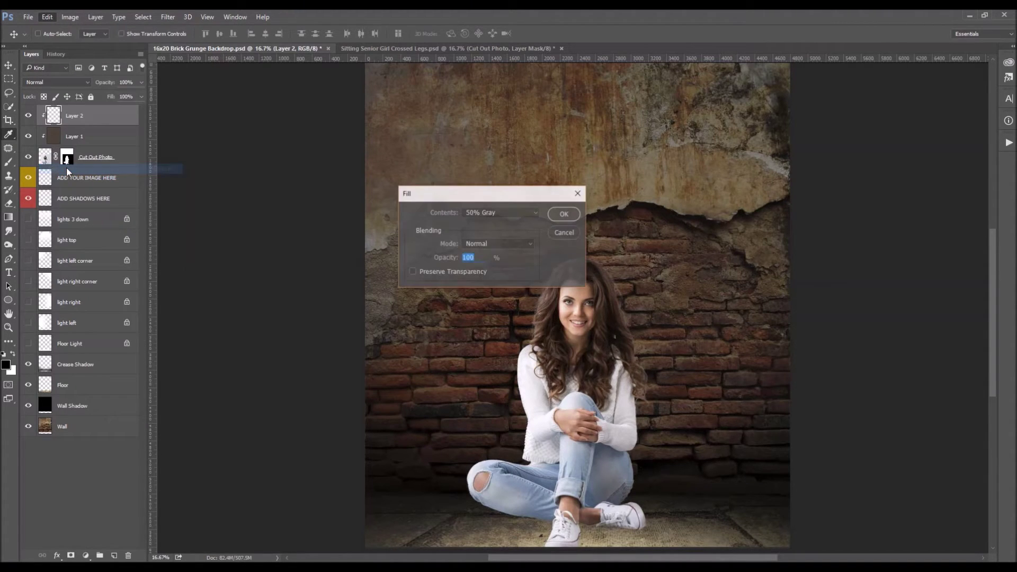
click(492, 214)
click(492, 214)
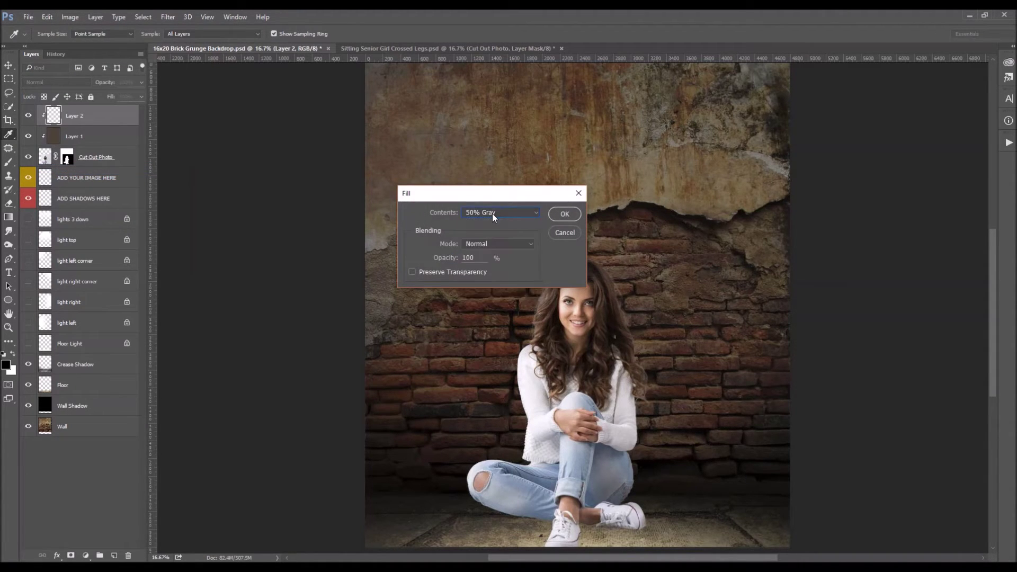
click(563, 214)
key(v)
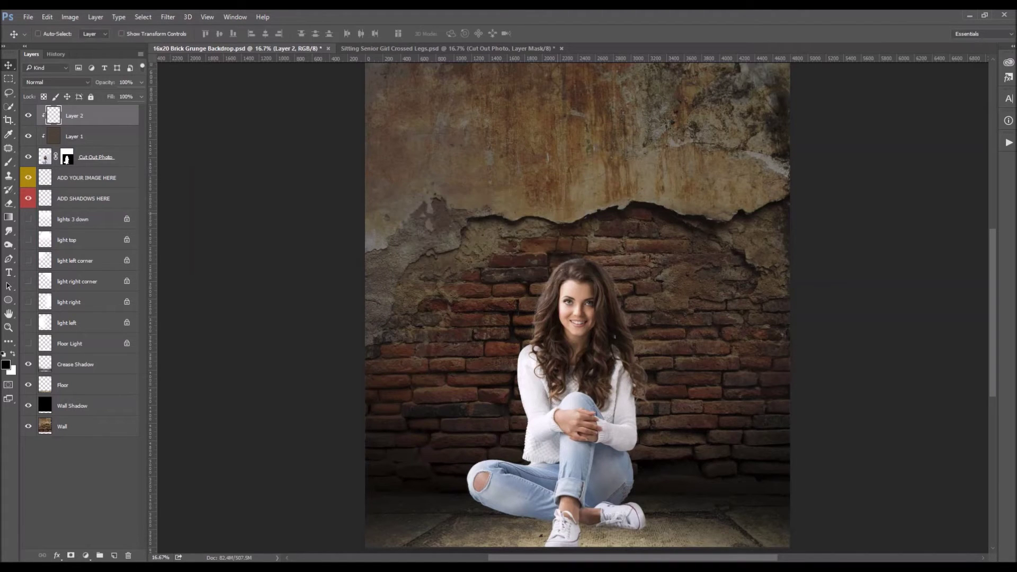
click(54, 81)
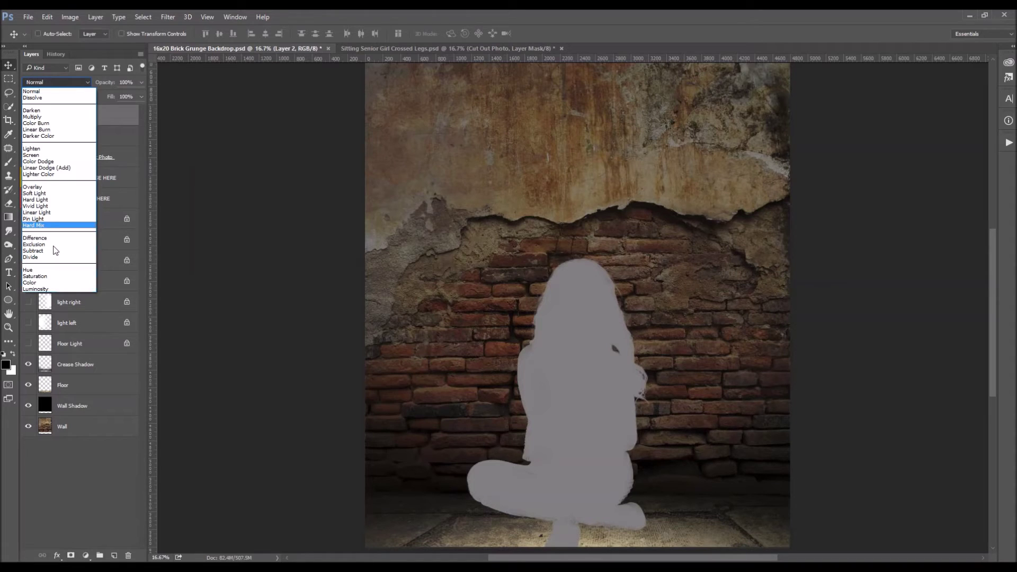
click(37, 188)
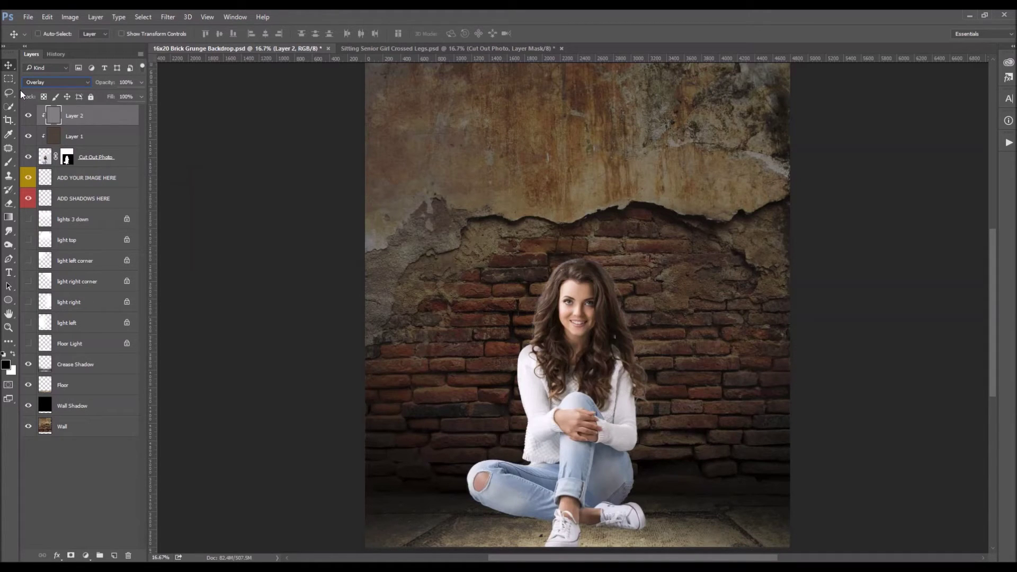
Confirm Layer 2's Overlay blend and pick the Burn Tool, checking its tonal range.
click(48, 119)
right_click(8, 249)
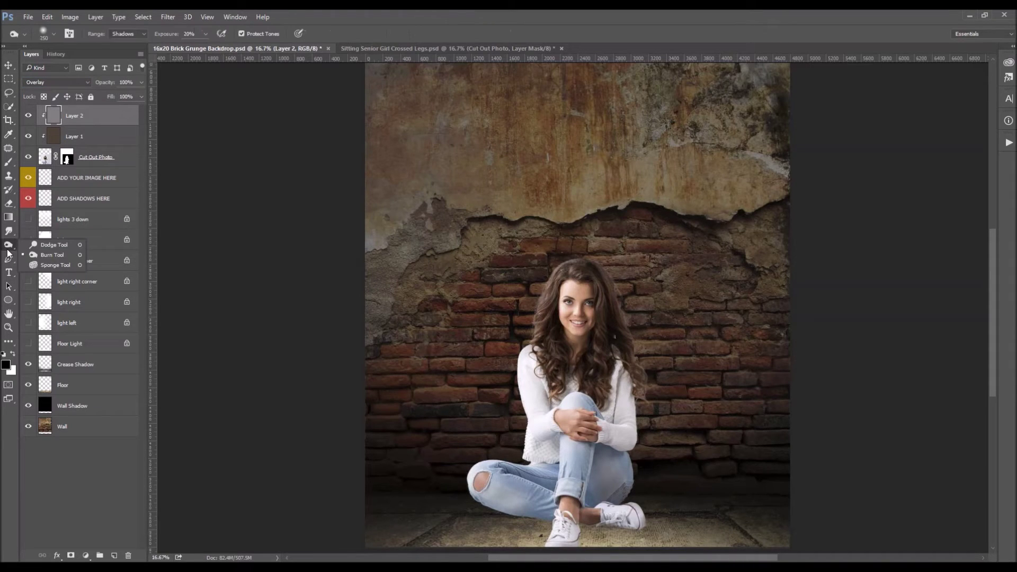
click(59, 253)
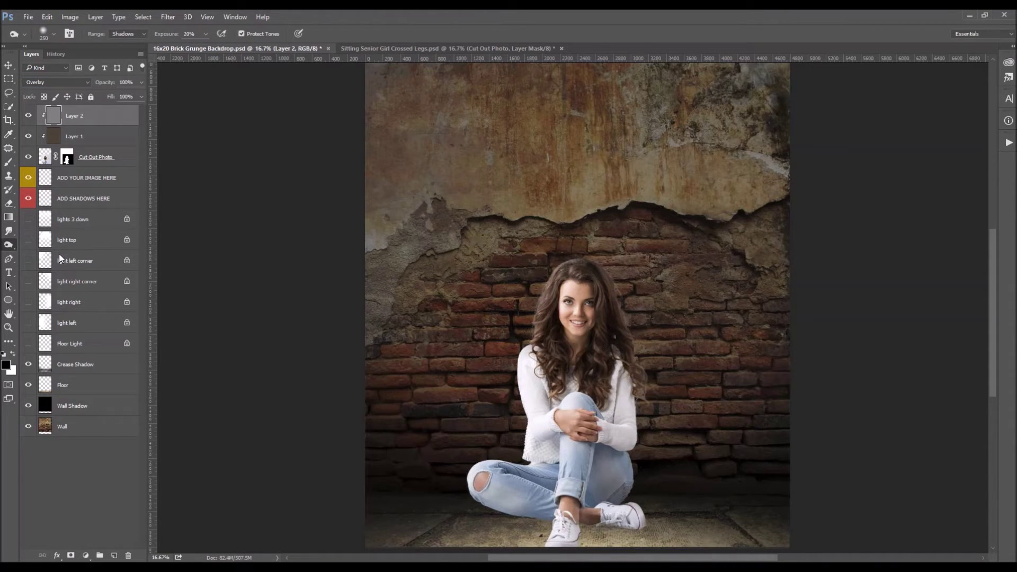
click(144, 34)
Burn the right, top and left hair edges, switching the range to Midtones.
mouse_move(647, 383)
mouse_down()
mouse_move(648, 392)
mouse_move(603, 260)
mouse_up()
mouse_move(548, 255)
mouse_down()
mouse_move(552, 281)
mouse_move(528, 333)
mouse_move(549, 315)
mouse_up()
drag(583, 257, 531, 336)
click(135, 35)
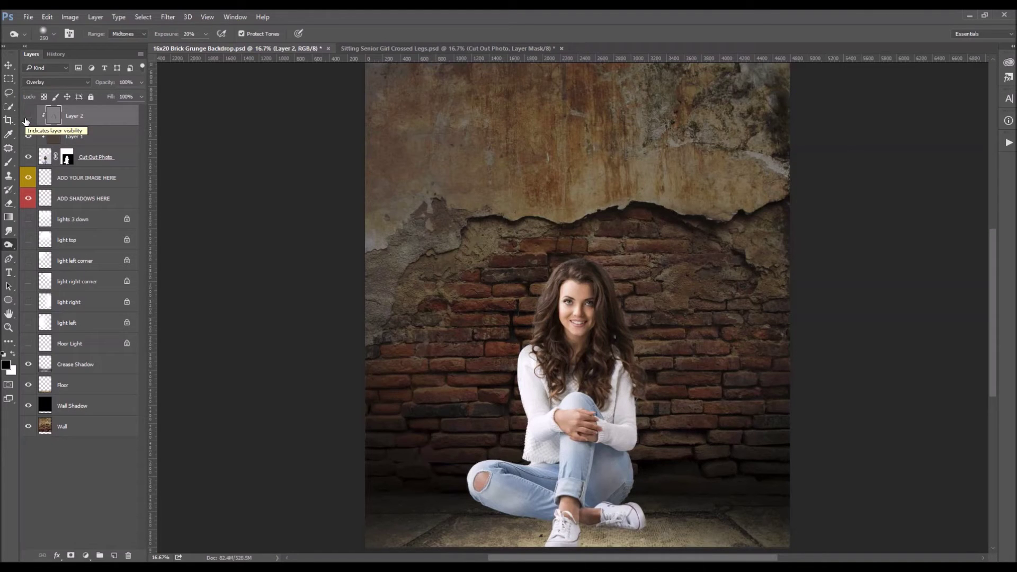
click(26, 121)
click(26, 121)
click(43, 198)
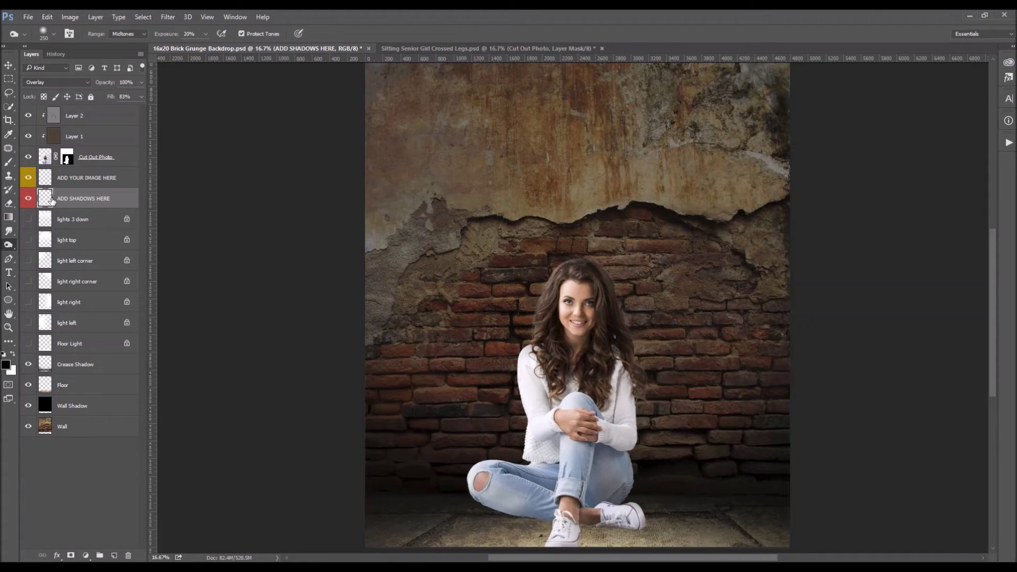
Paint black brush shadows on ADD SHADOWS HERE by the left shoe and right knee.
click(8, 163)
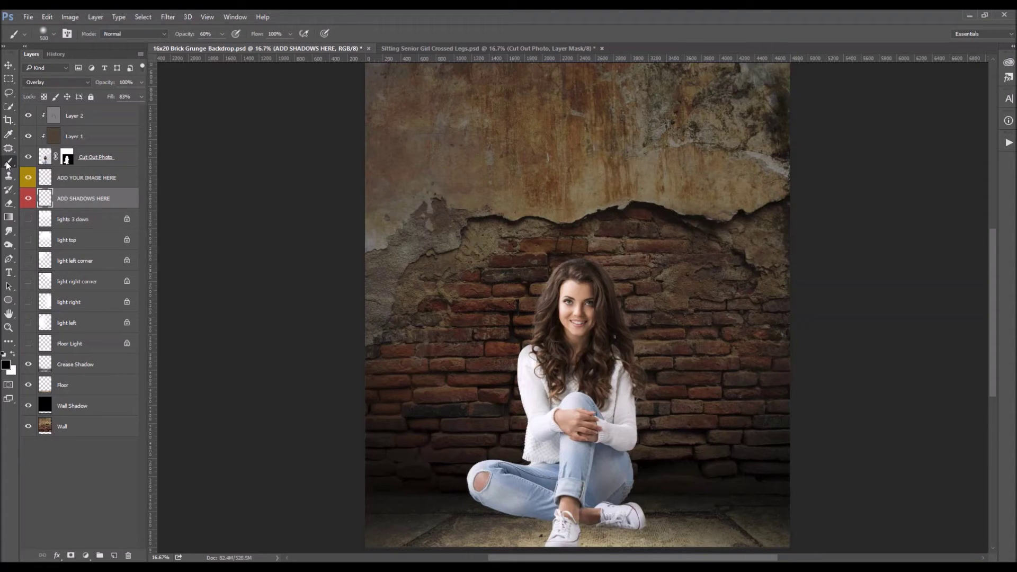
click(7, 365)
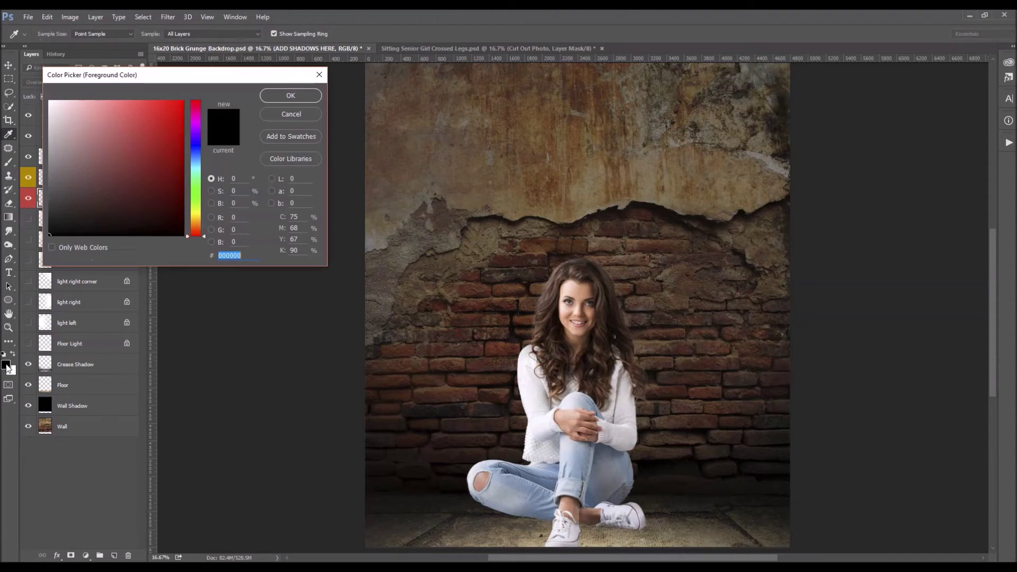
click(316, 95)
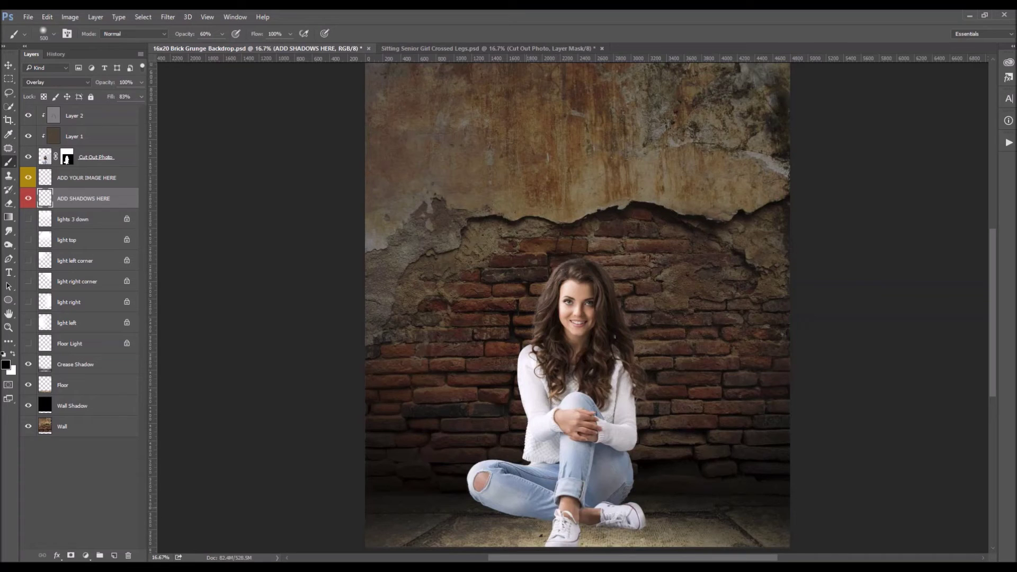
drag(521, 524, 562, 522)
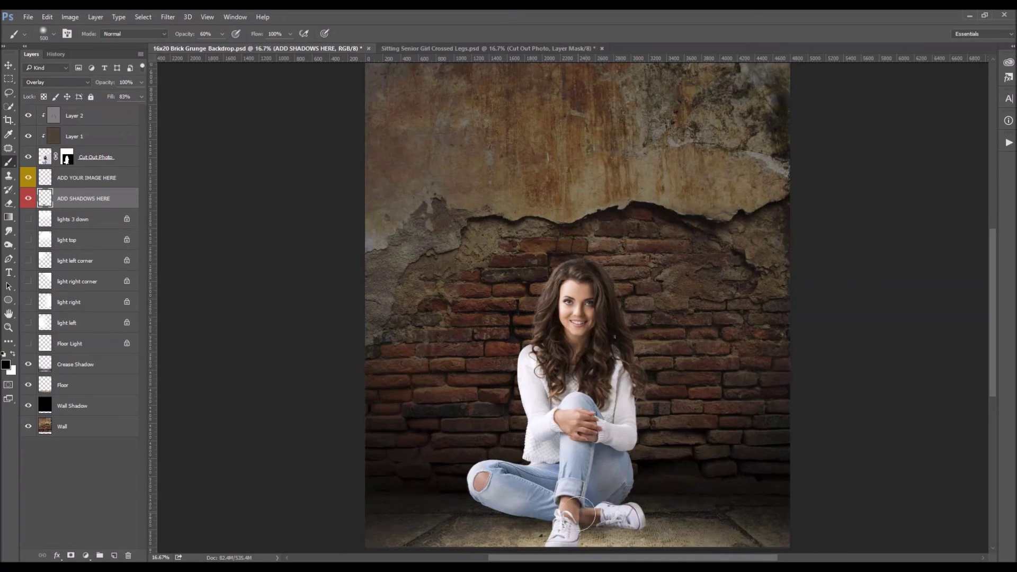
key([)
key([)
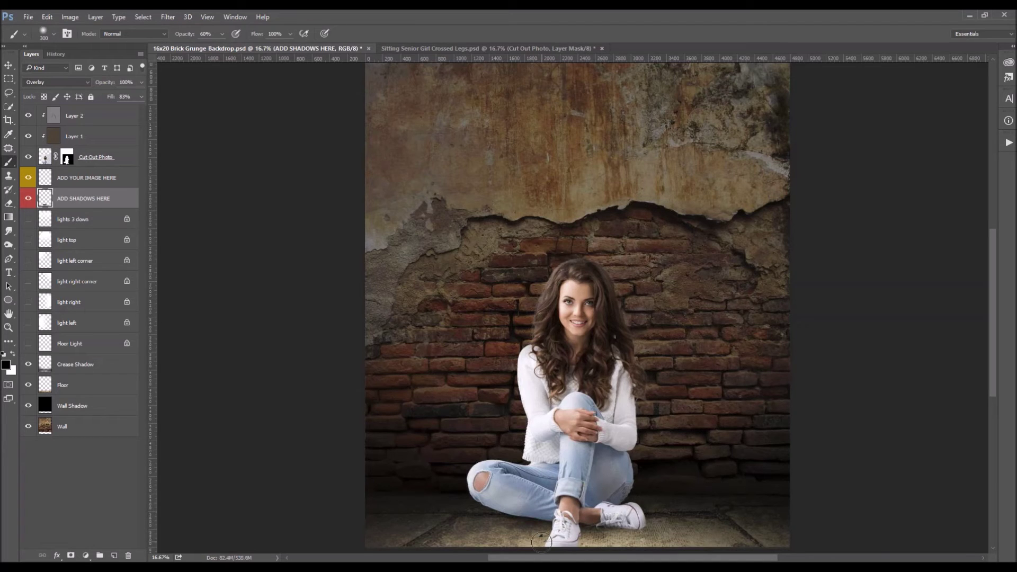
scroll(606, 490, down, 2)
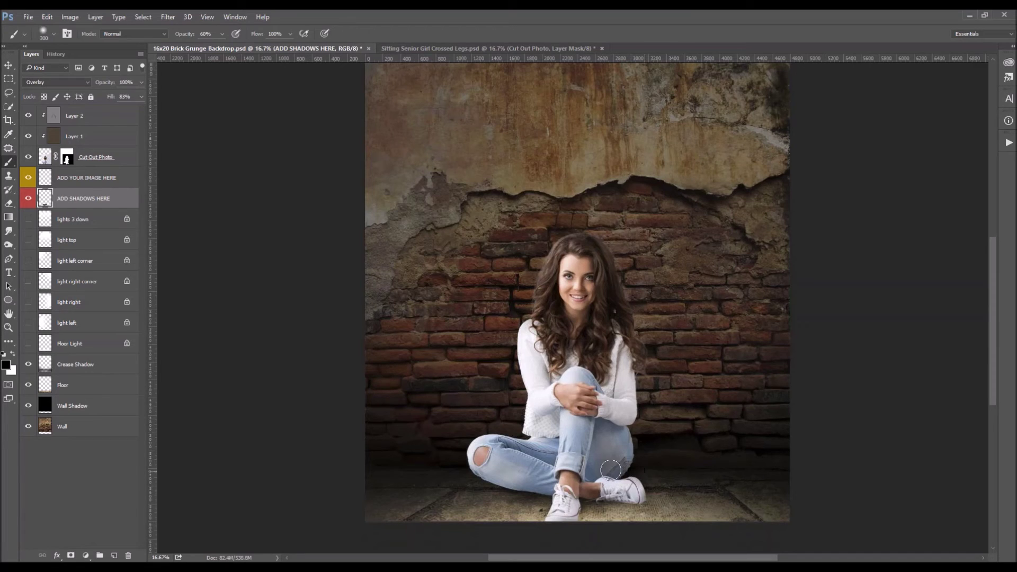
drag(630, 433, 630, 463)
click(432, 46)
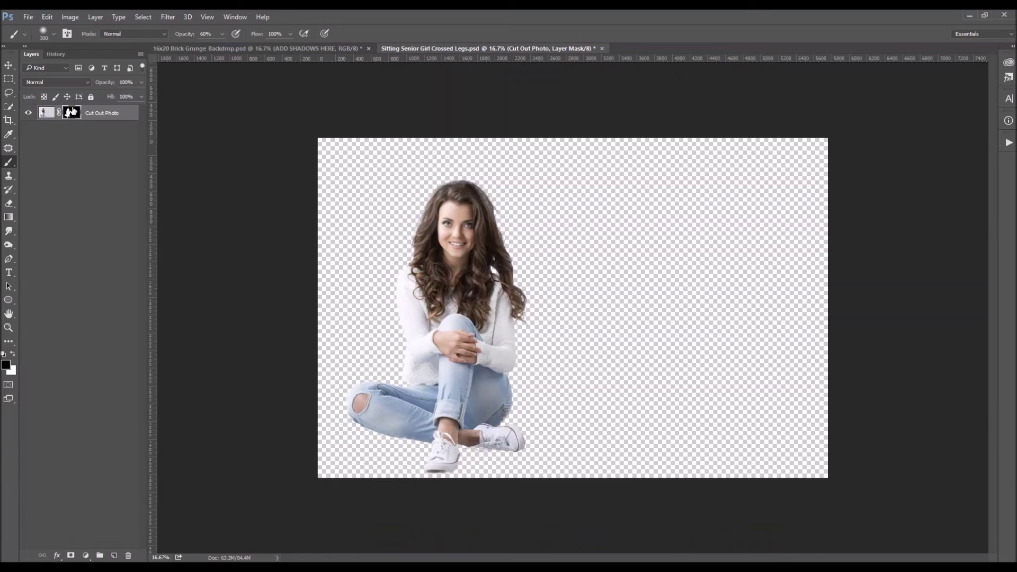
Disable the layer mask on Sitting Senior Girl Crossed Legs to view the original photo.
right_click(71, 113)
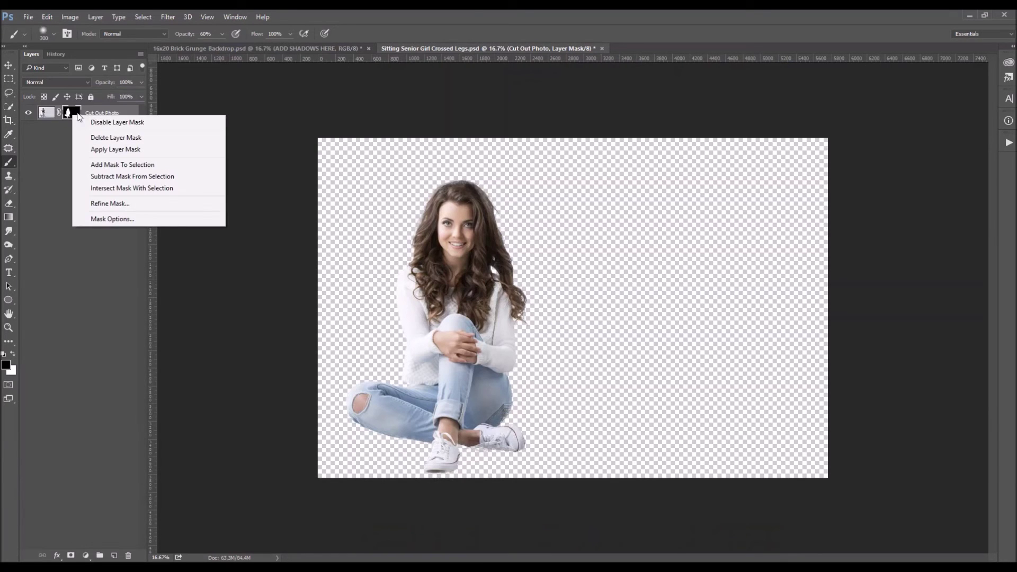
click(107, 124)
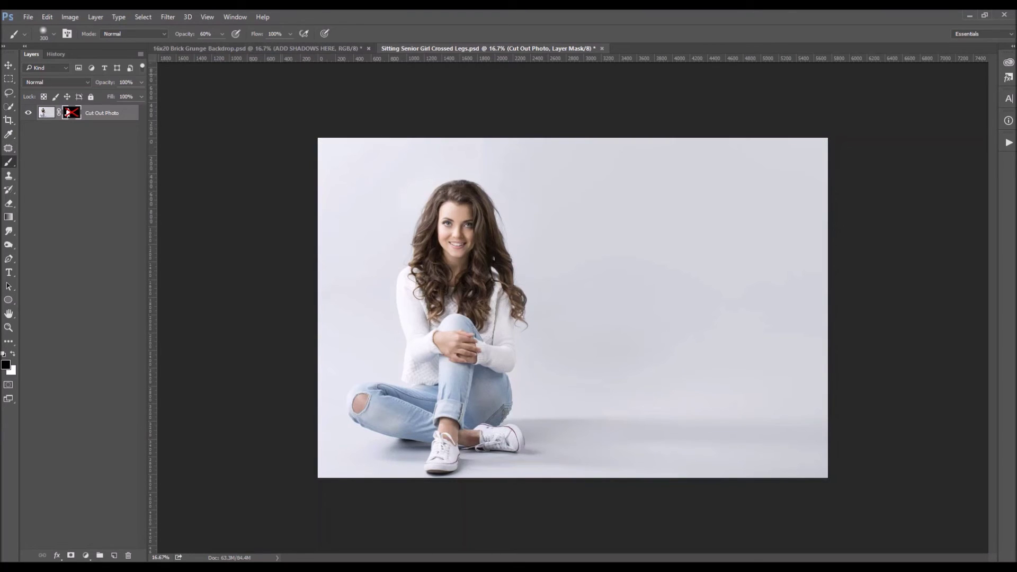
click(280, 49)
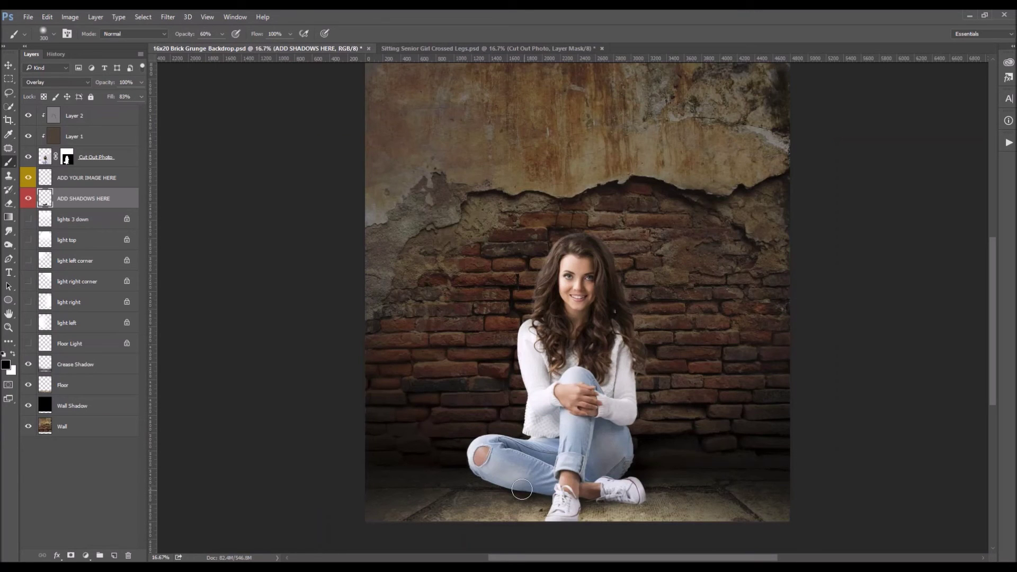
Paint wall shadows behind the sleeve, shoulder and knee, and along the right wall base.
key(bracketleft)
key(bracketright)
key(bracketright)
mouse_move(677, 345)
mouse_down()
mouse_move(662, 391)
mouse_move(629, 378)
mouse_move(617, 428)
mouse_move(619, 367)
mouse_move(616, 410)
mouse_up()
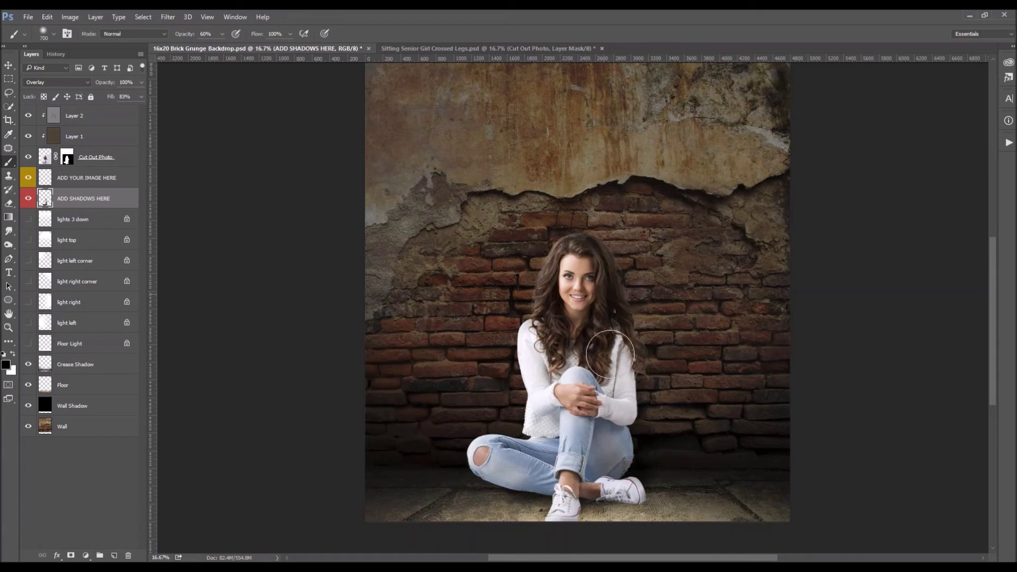
mouse_move(610, 354)
mouse_down()
mouse_move(628, 328)
mouse_move(636, 410)
mouse_move(626, 451)
mouse_move(626, 398)
mouse_up()
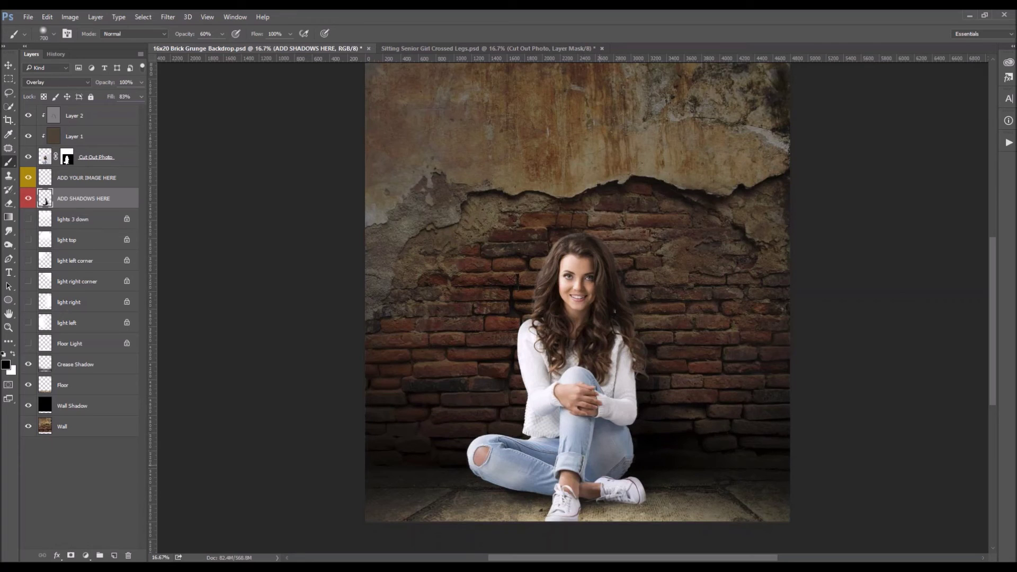
drag(771, 461, 759, 475)
click(28, 325)
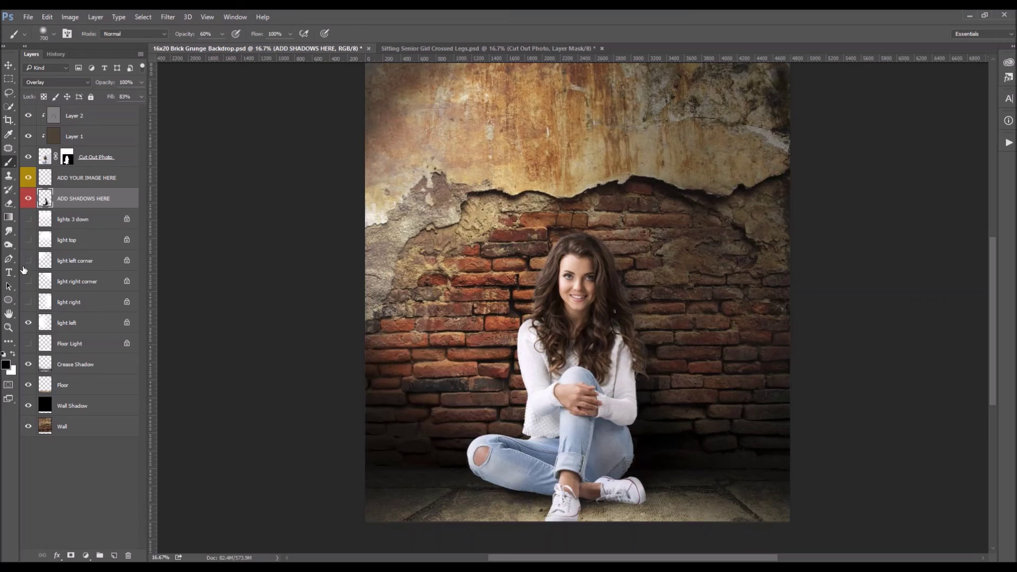
Preview light left corner and light top, then keep only light left visible and select it.
click(28, 260)
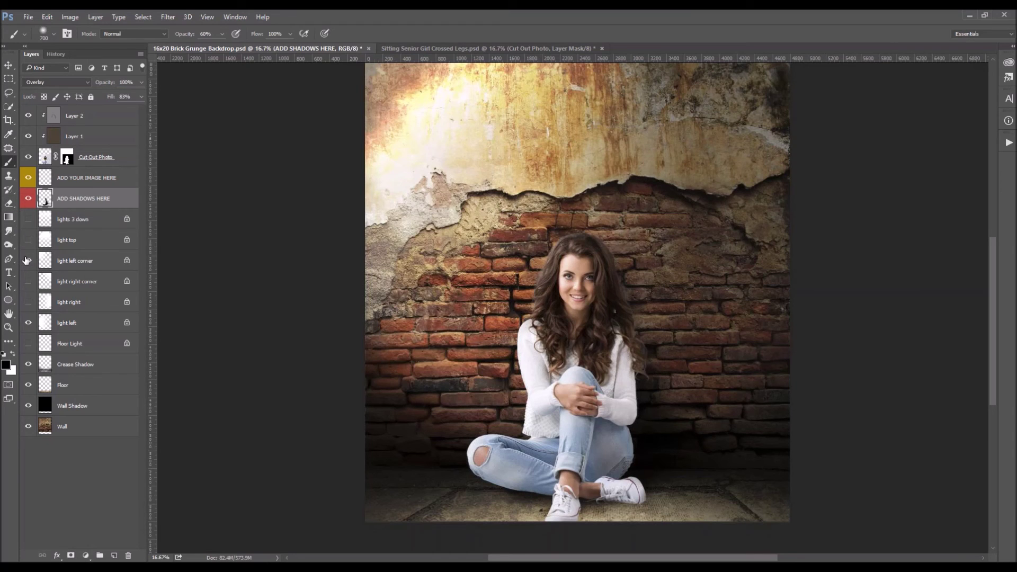
click(27, 261)
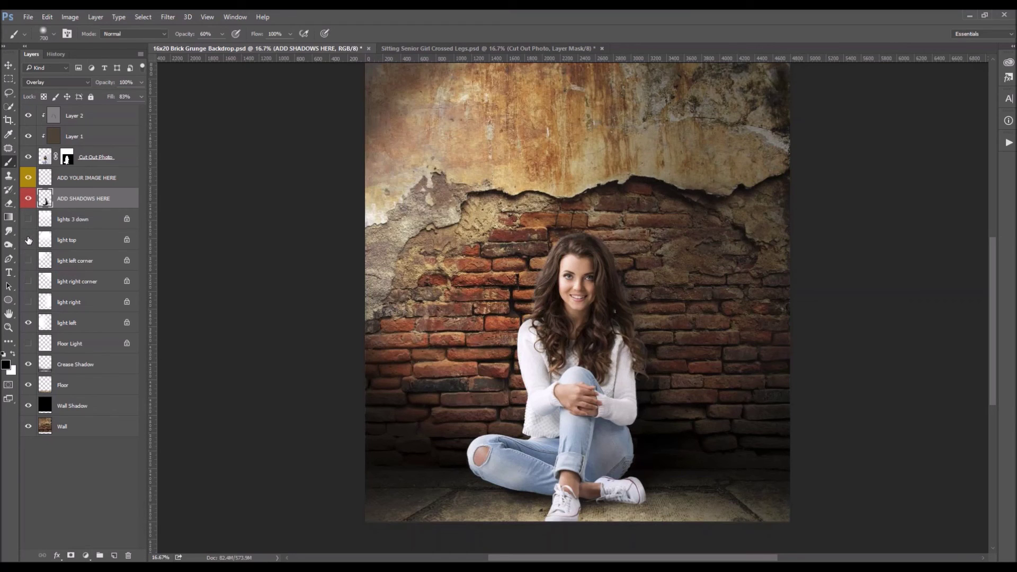
click(28, 323)
click(27, 240)
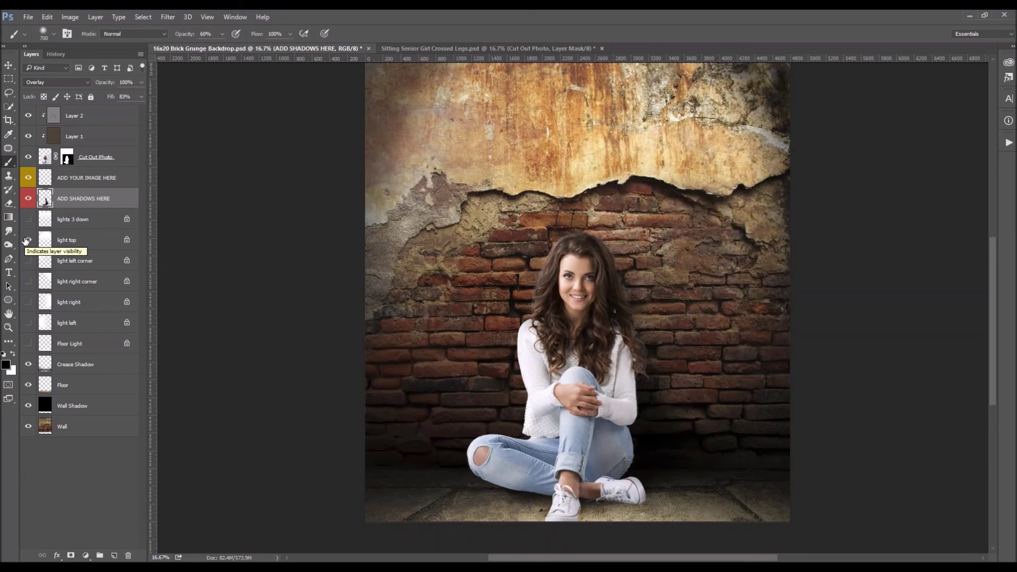
click(28, 240)
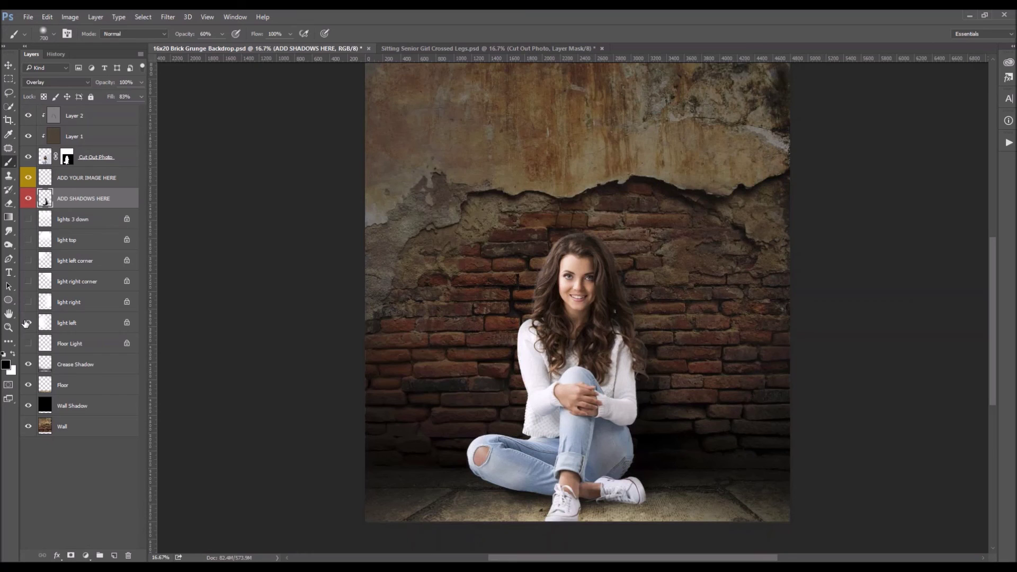
click(28, 323)
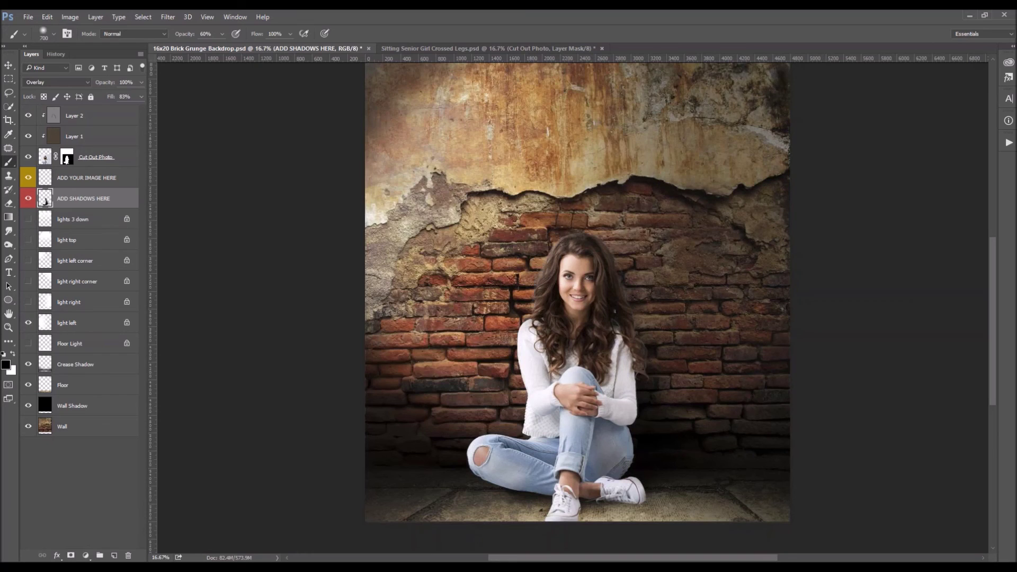
click(92, 325)
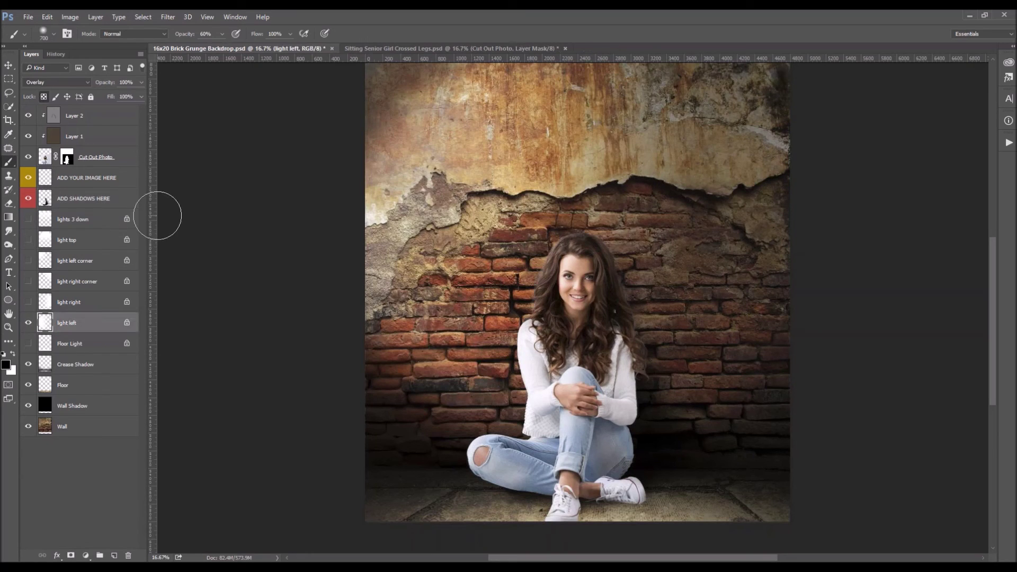
Lower the light left layer's fill to 68% and try Hard Light blending.
click(142, 97)
drag(138, 114, 125, 116)
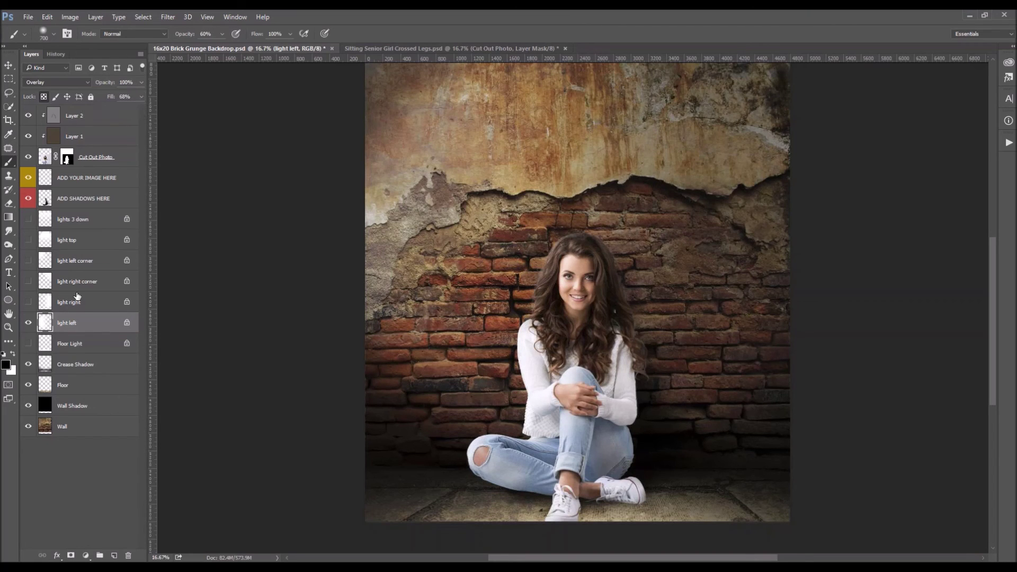
click(59, 82)
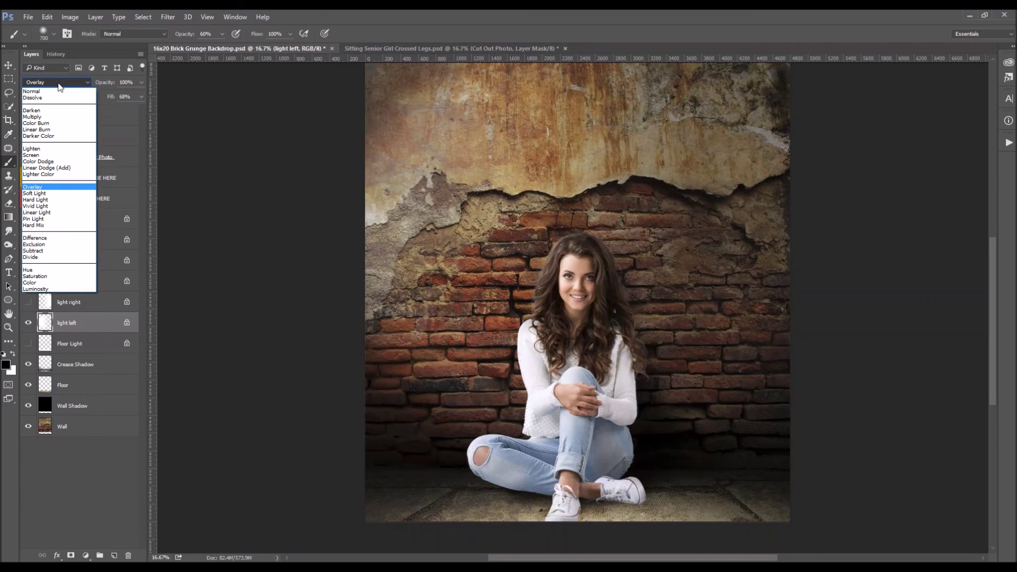
click(36, 200)
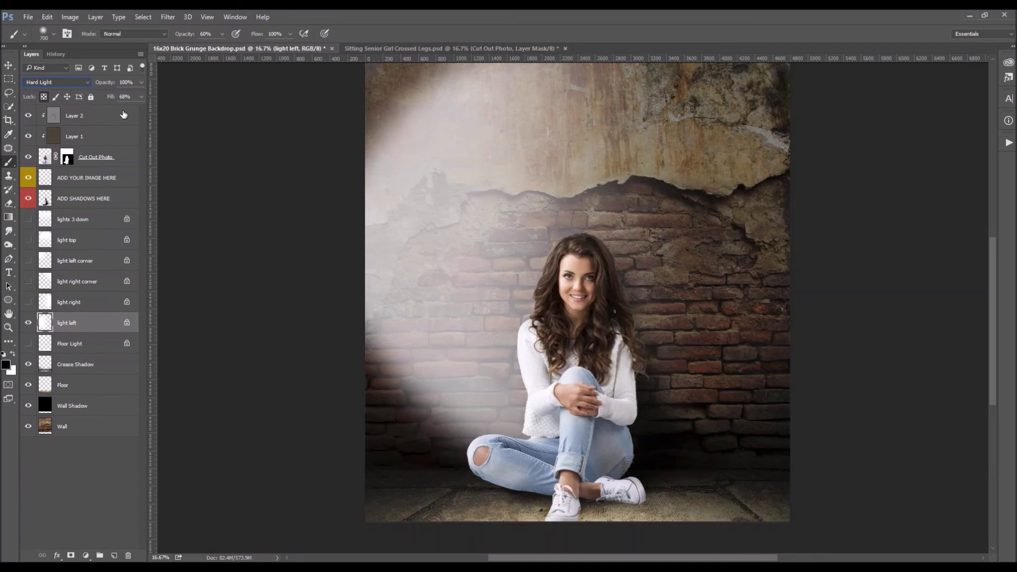
Raise the light left fill to 74% and switch its blend mode back to Overlay.
click(141, 97)
mouse_move(121, 113)
mouse_down()
mouse_move(97, 113)
mouse_move(126, 111)
mouse_up()
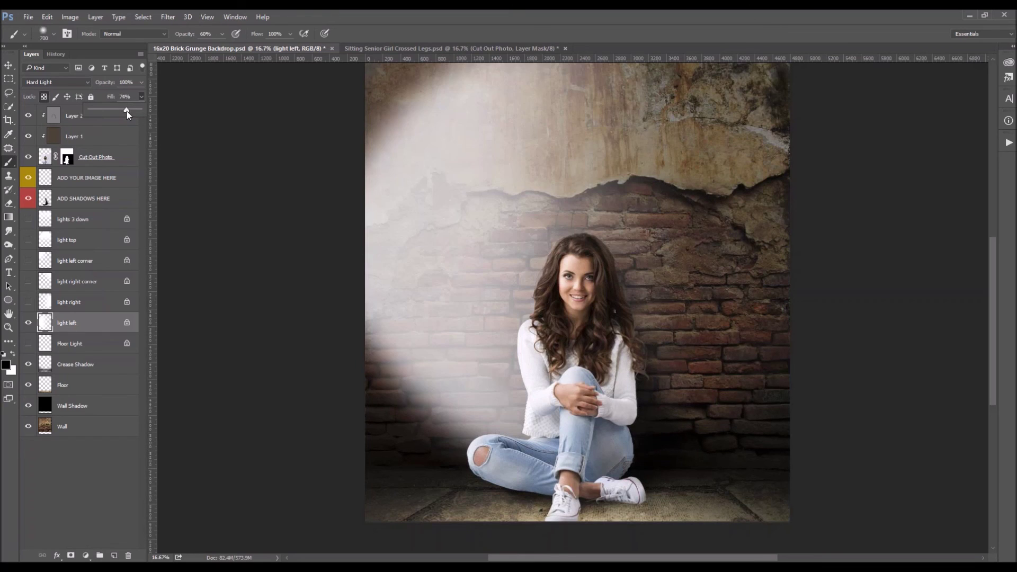
click(66, 84)
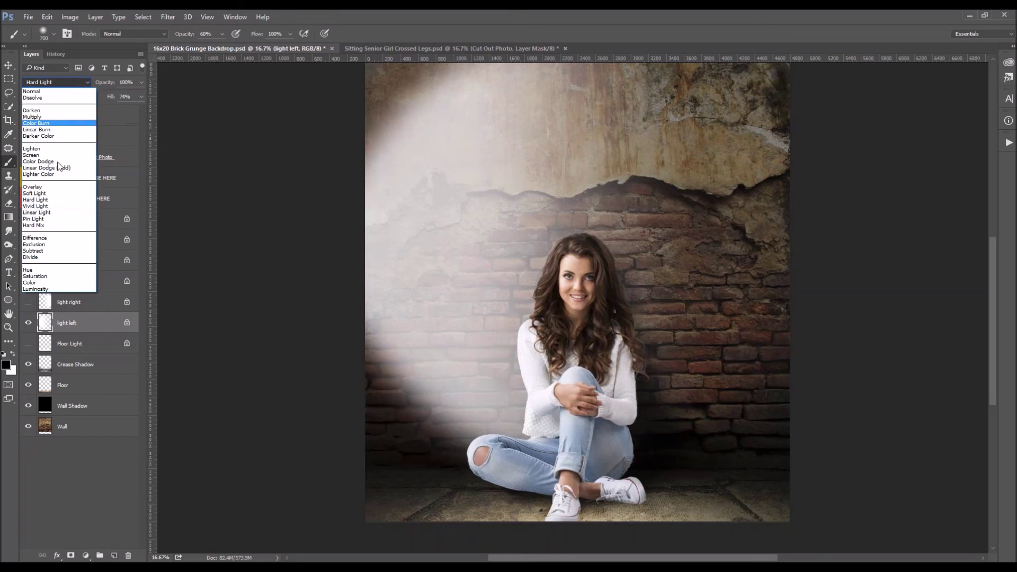
click(30, 187)
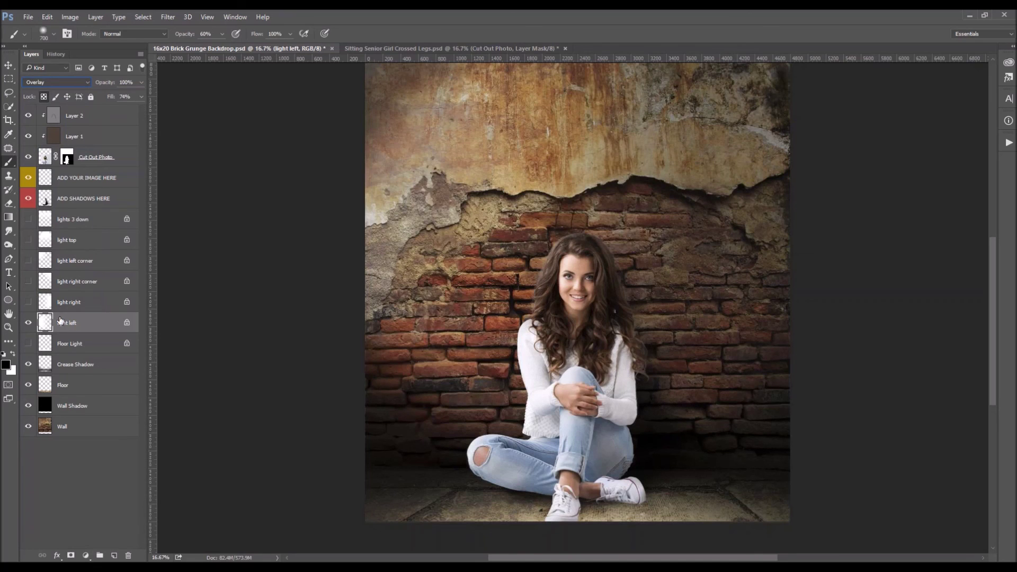